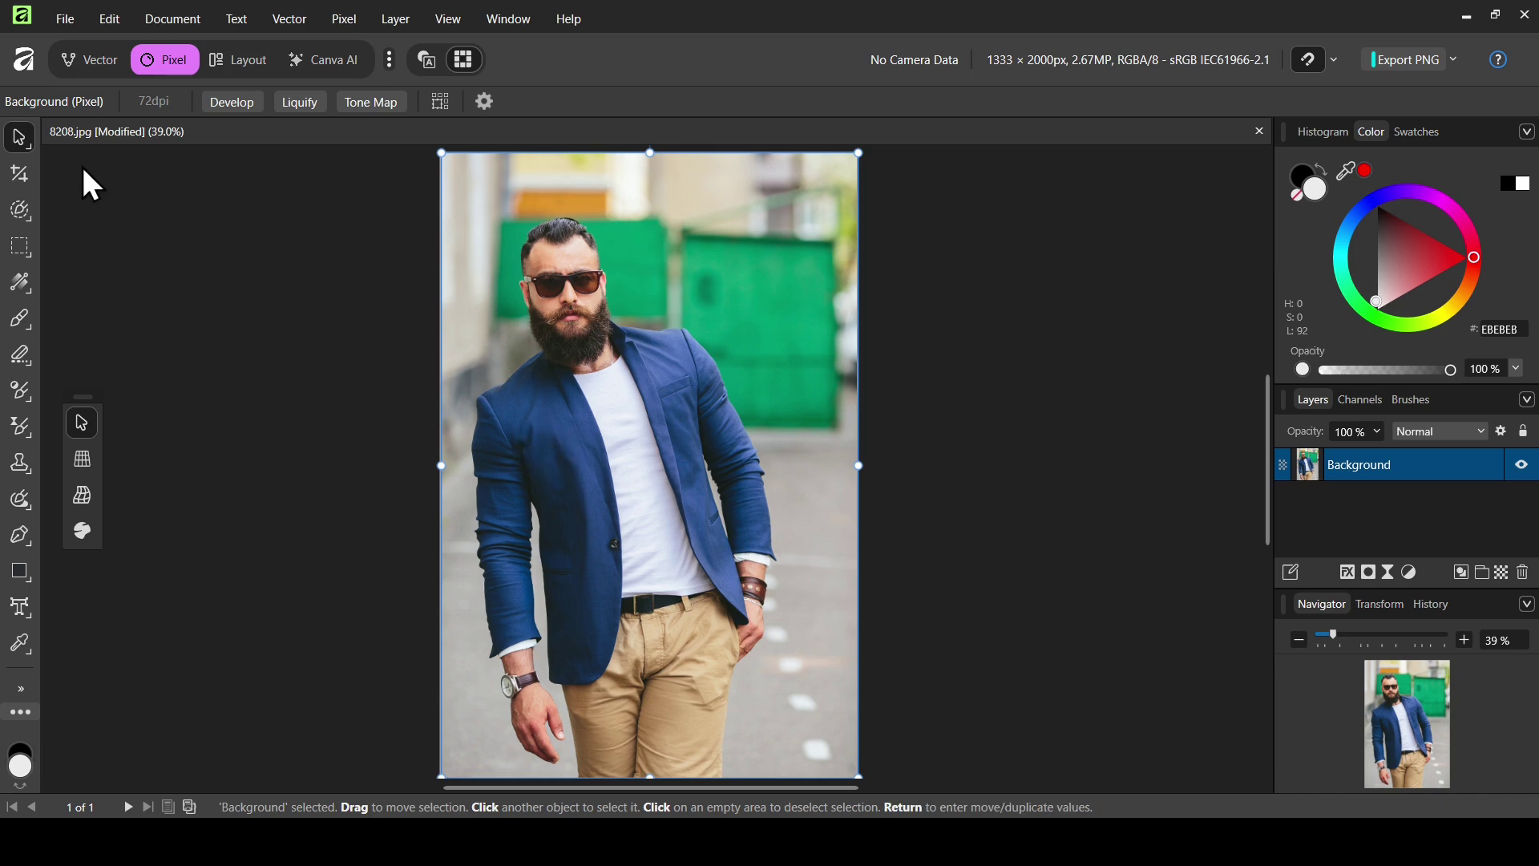
Step: Switch to the Selection Brush Tool from the selection tools group
right_click(22, 214)
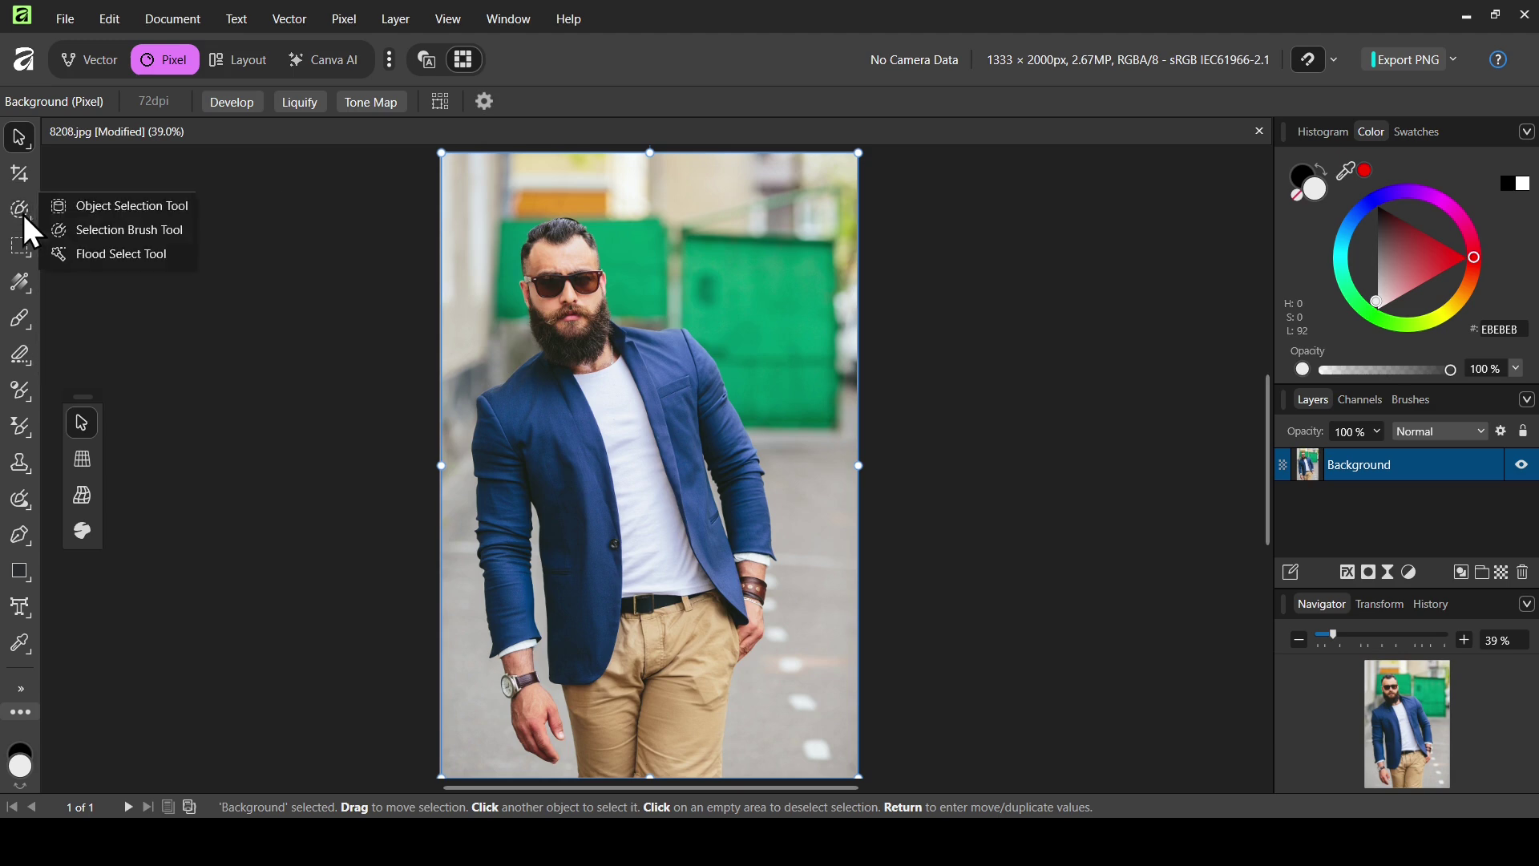
left_click(128, 231)
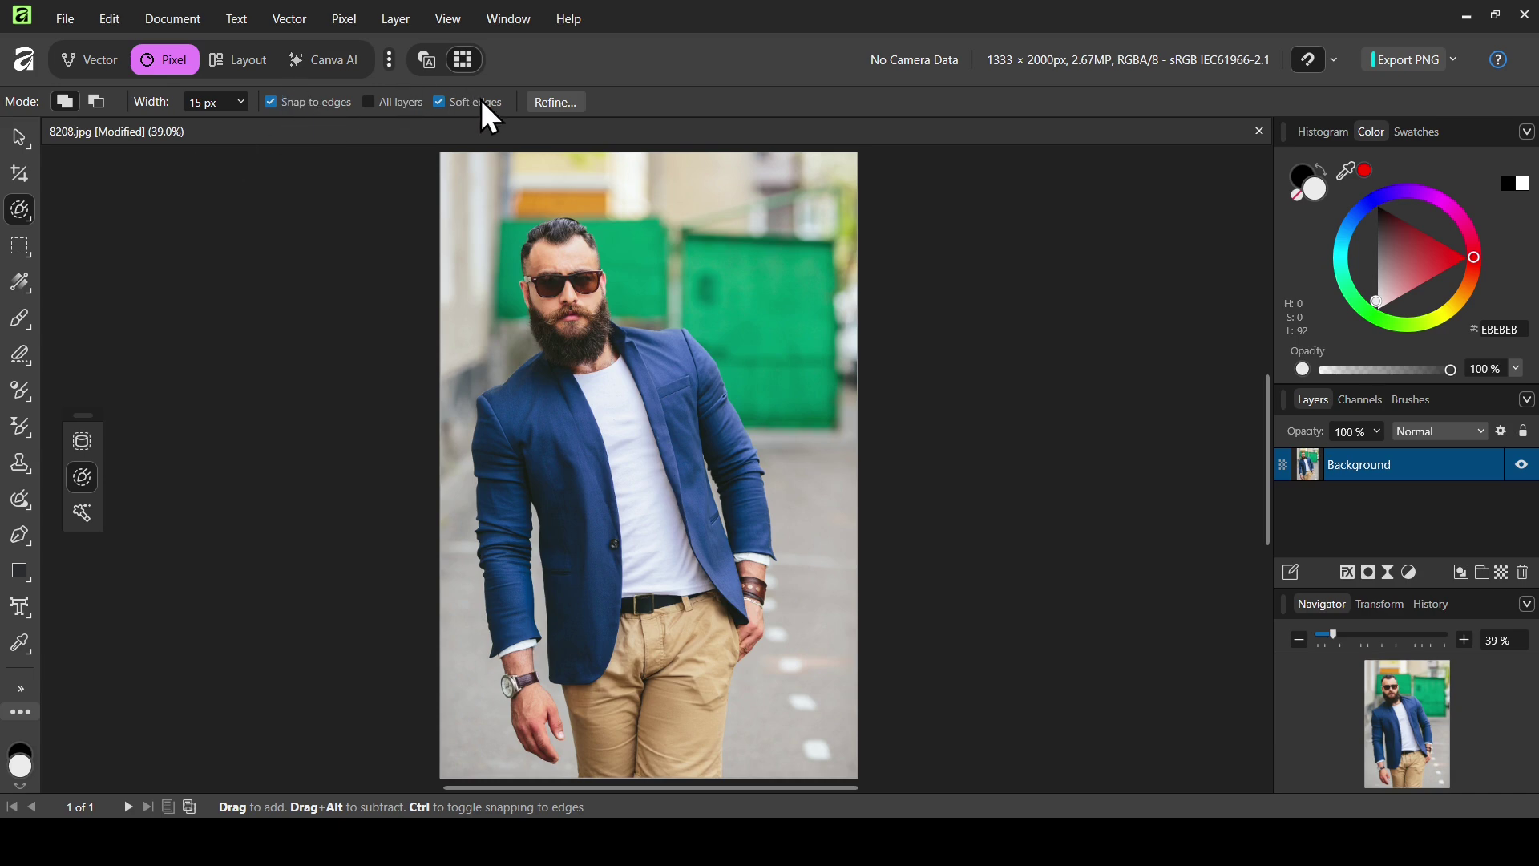
Step: Widen the brush to 134 px, paint a selection over the blue blazer, then set subtract mode
left_click(241, 103)
left_click_drag(248, 129, 302, 127)
left_click_drag(529, 423, 555, 468)
left_click(96, 100)
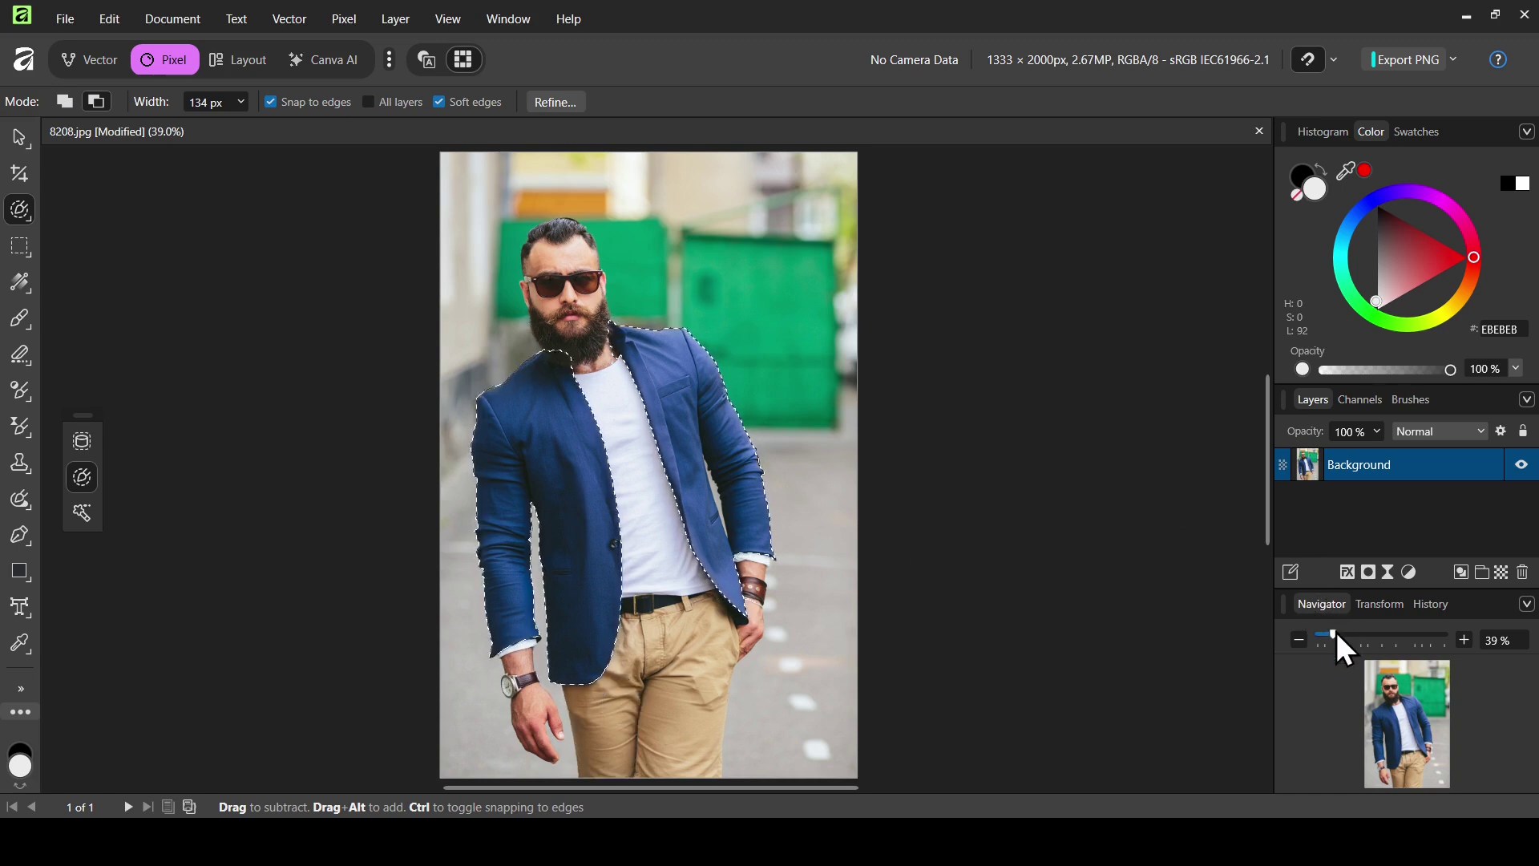
Step: Zoom in on the head and chest and subtract the beard from the blazer selection
left_click_drag(1334, 633, 1353, 633)
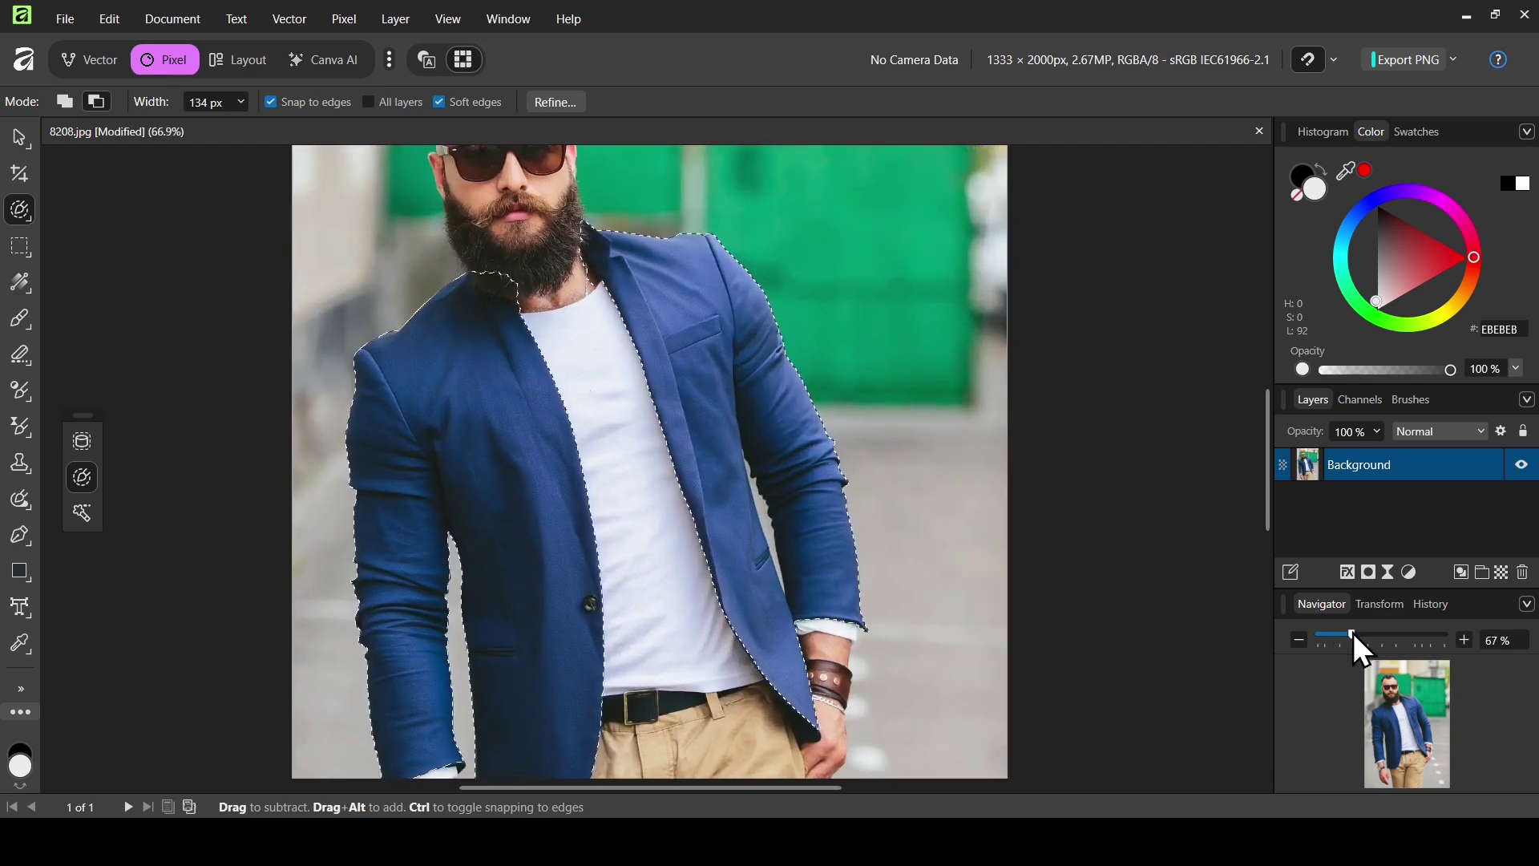
left_click_drag(1391, 686, 1391, 710)
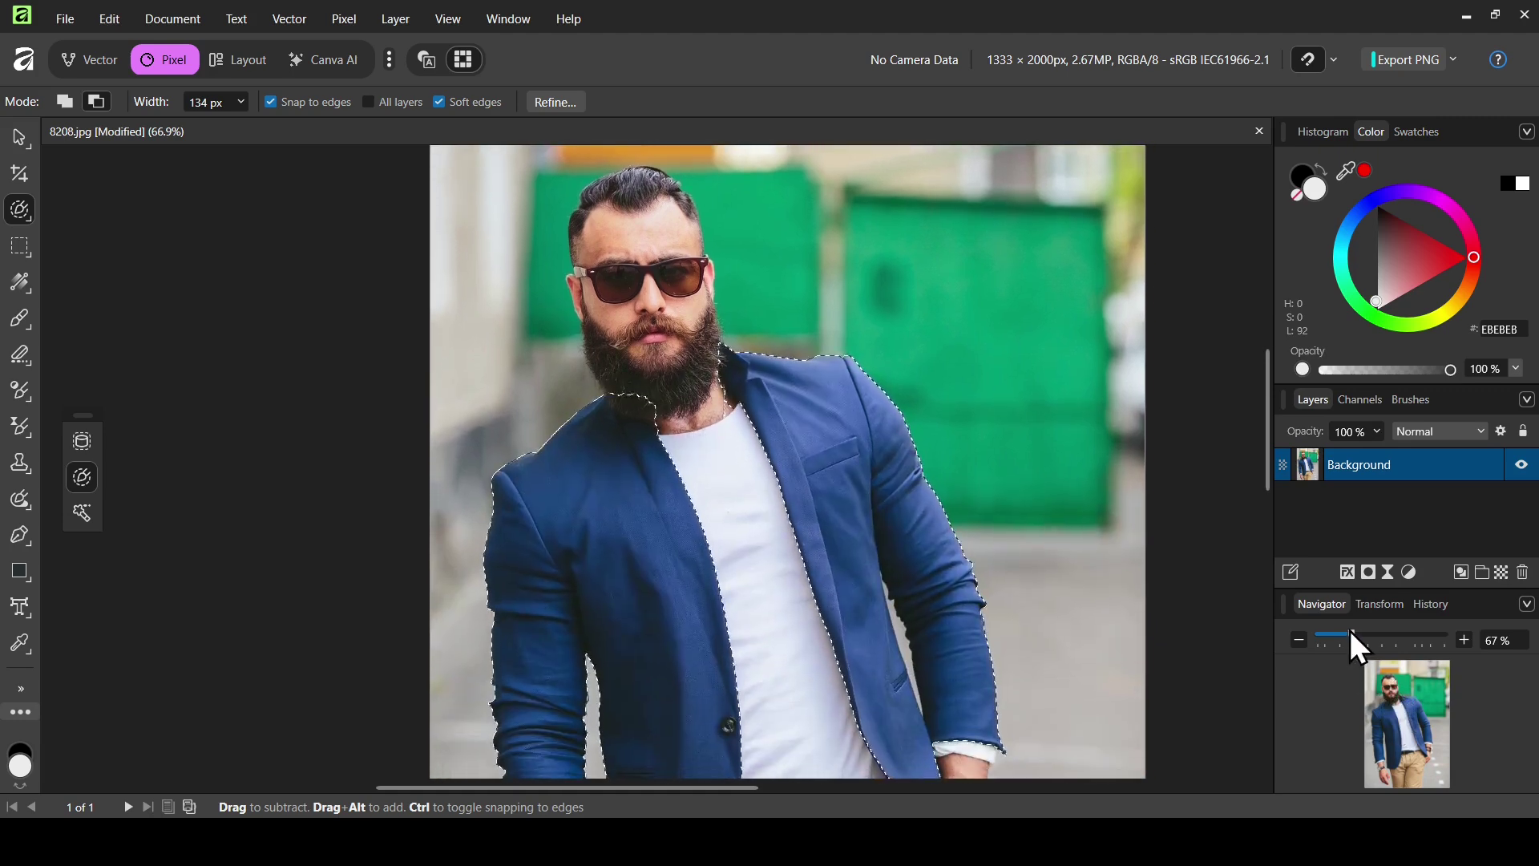
left_click(1351, 633)
left_click_drag(1350, 632, 1415, 654)
mouse_move(653, 344)
left_mouse_down()
mouse_move(667, 253)
mouse_move(636, 269)
mouse_move(689, 269)
mouse_move(653, 264)
left_mouse_up()
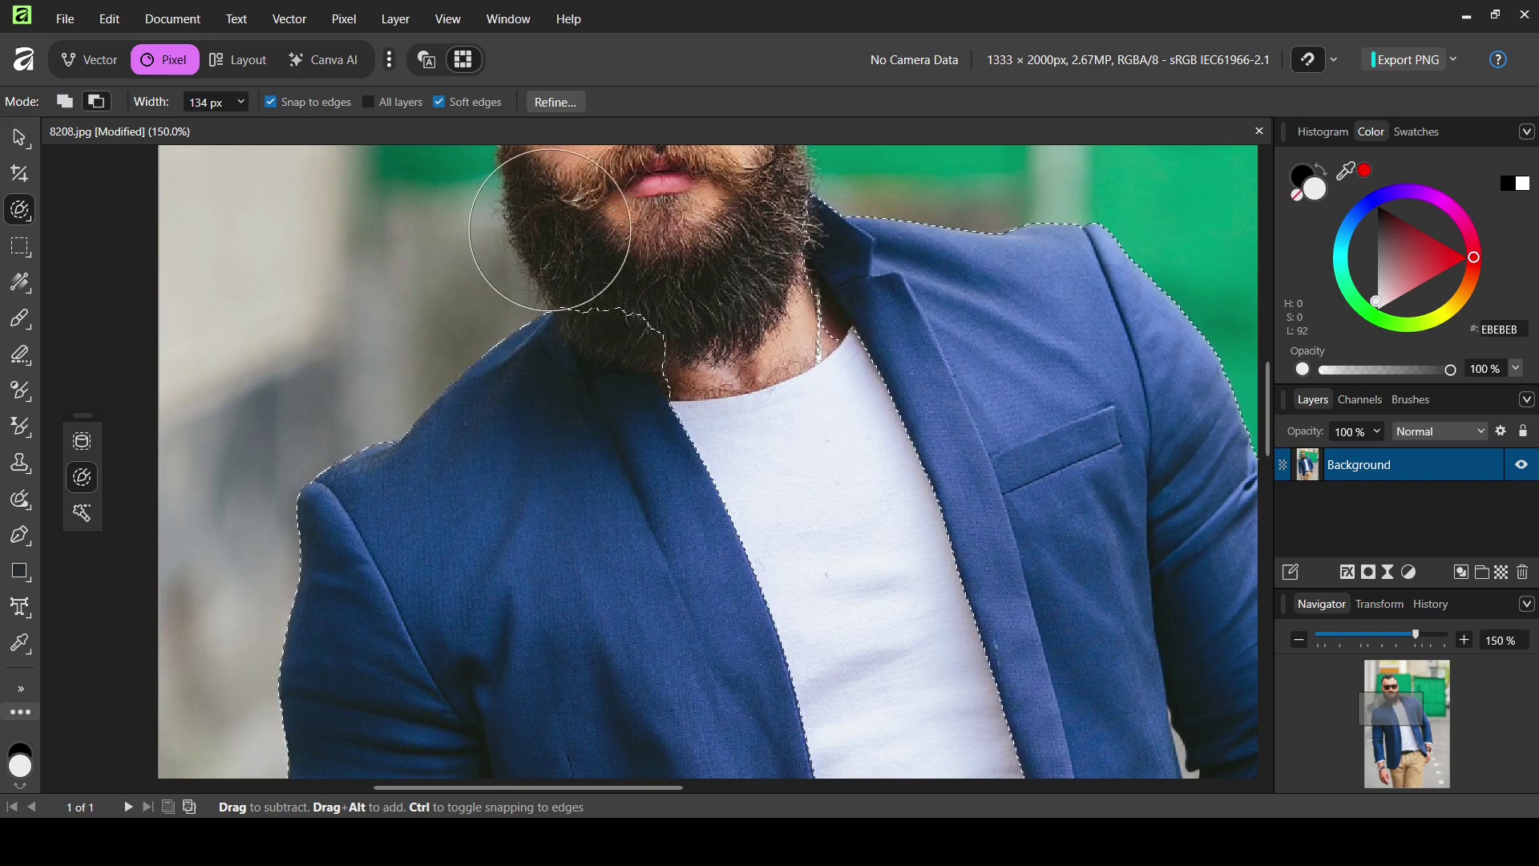
Step: Shrink the brush to 46 px and trim the selection away from the chin and neck
left_click(242, 102)
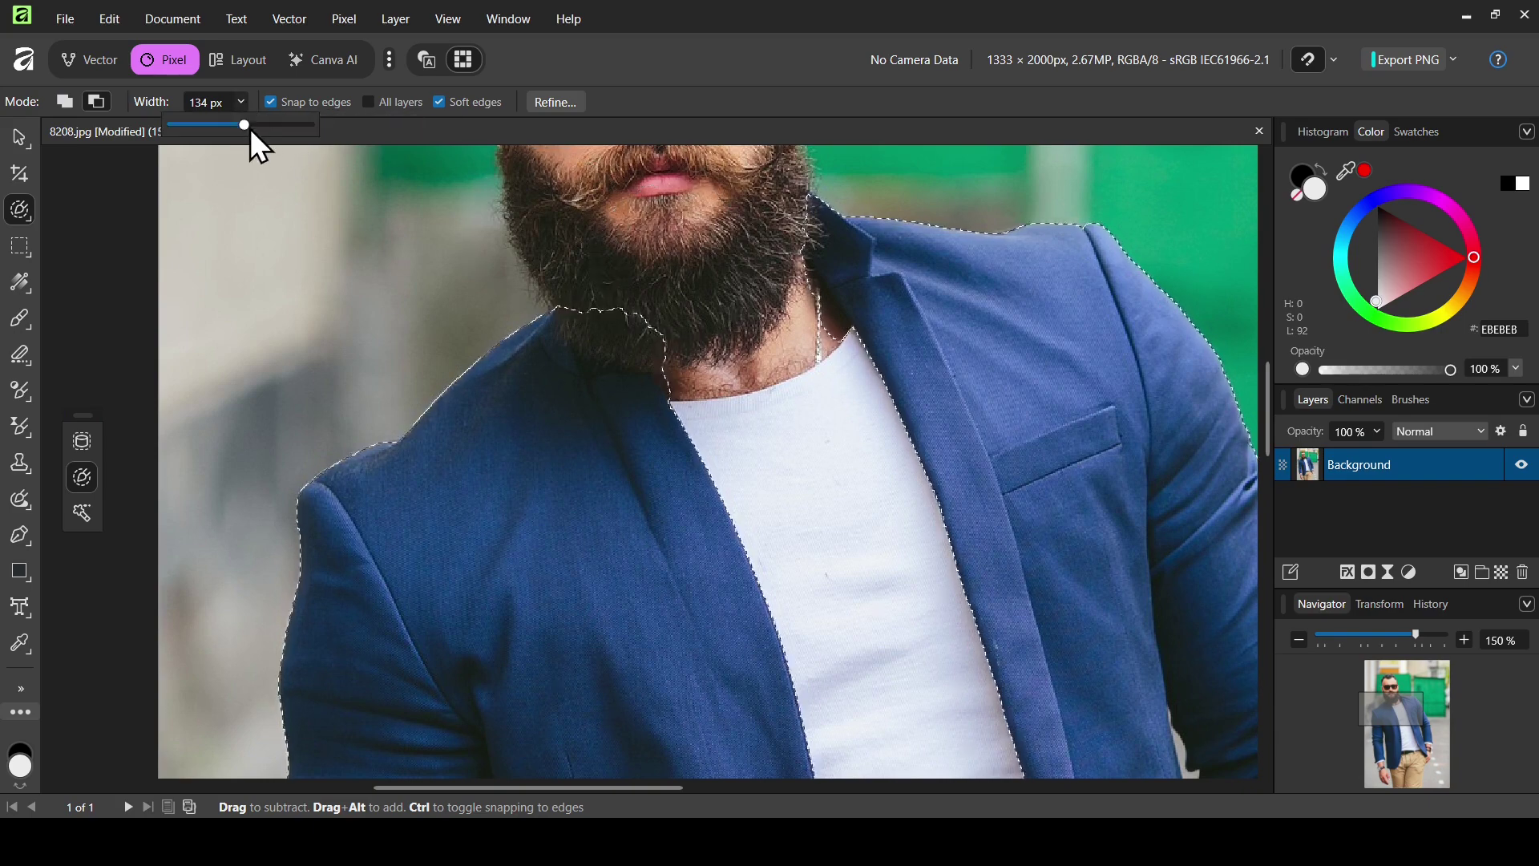
left_click_drag(250, 128, 225, 123)
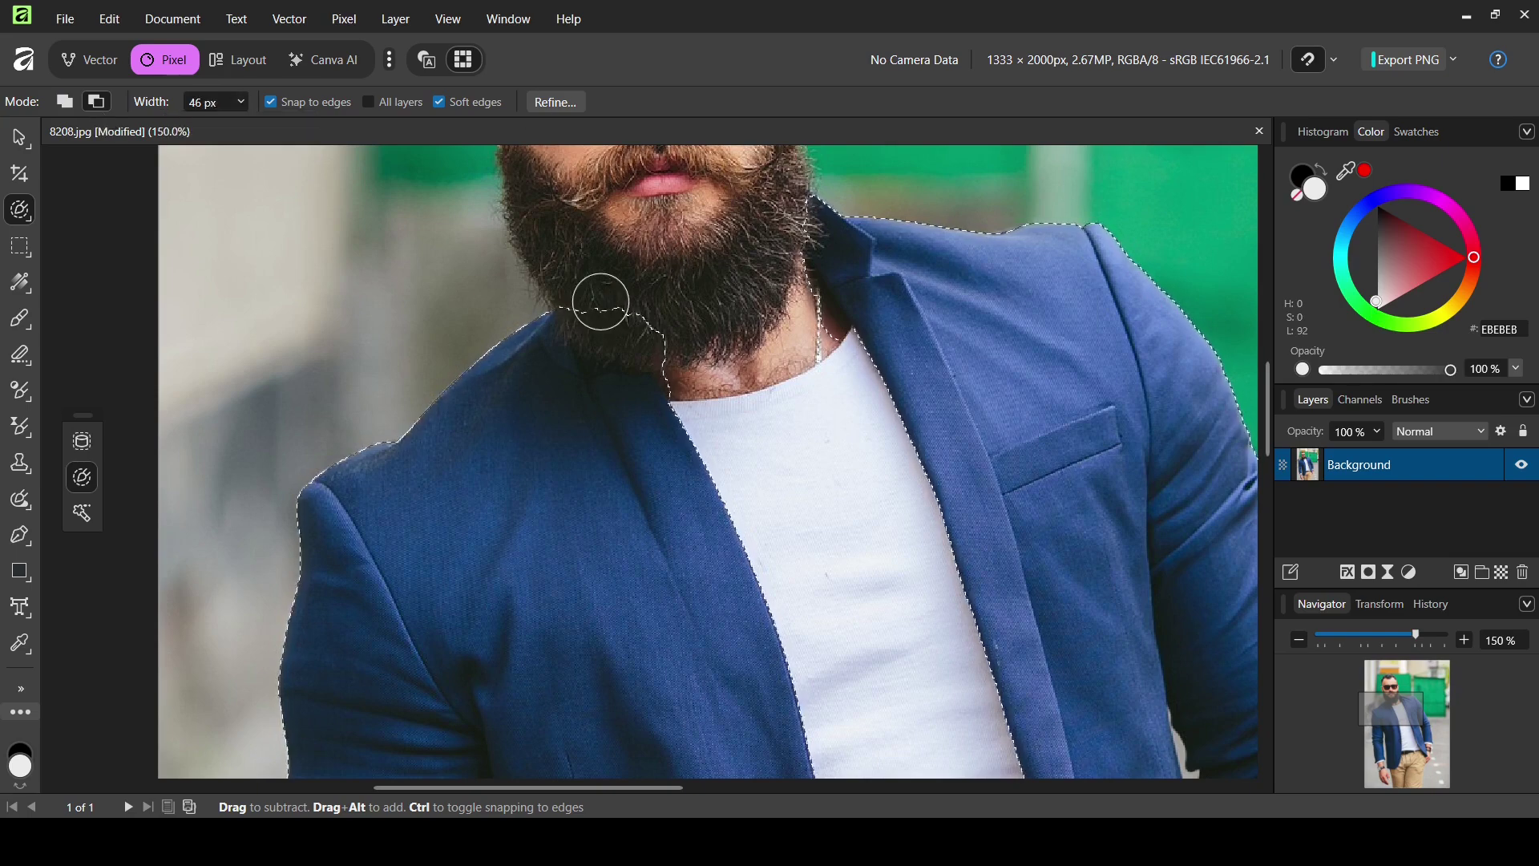
mouse_move(625, 318)
left_mouse_down()
mouse_move(591, 314)
mouse_move(611, 333)
left_mouse_up()
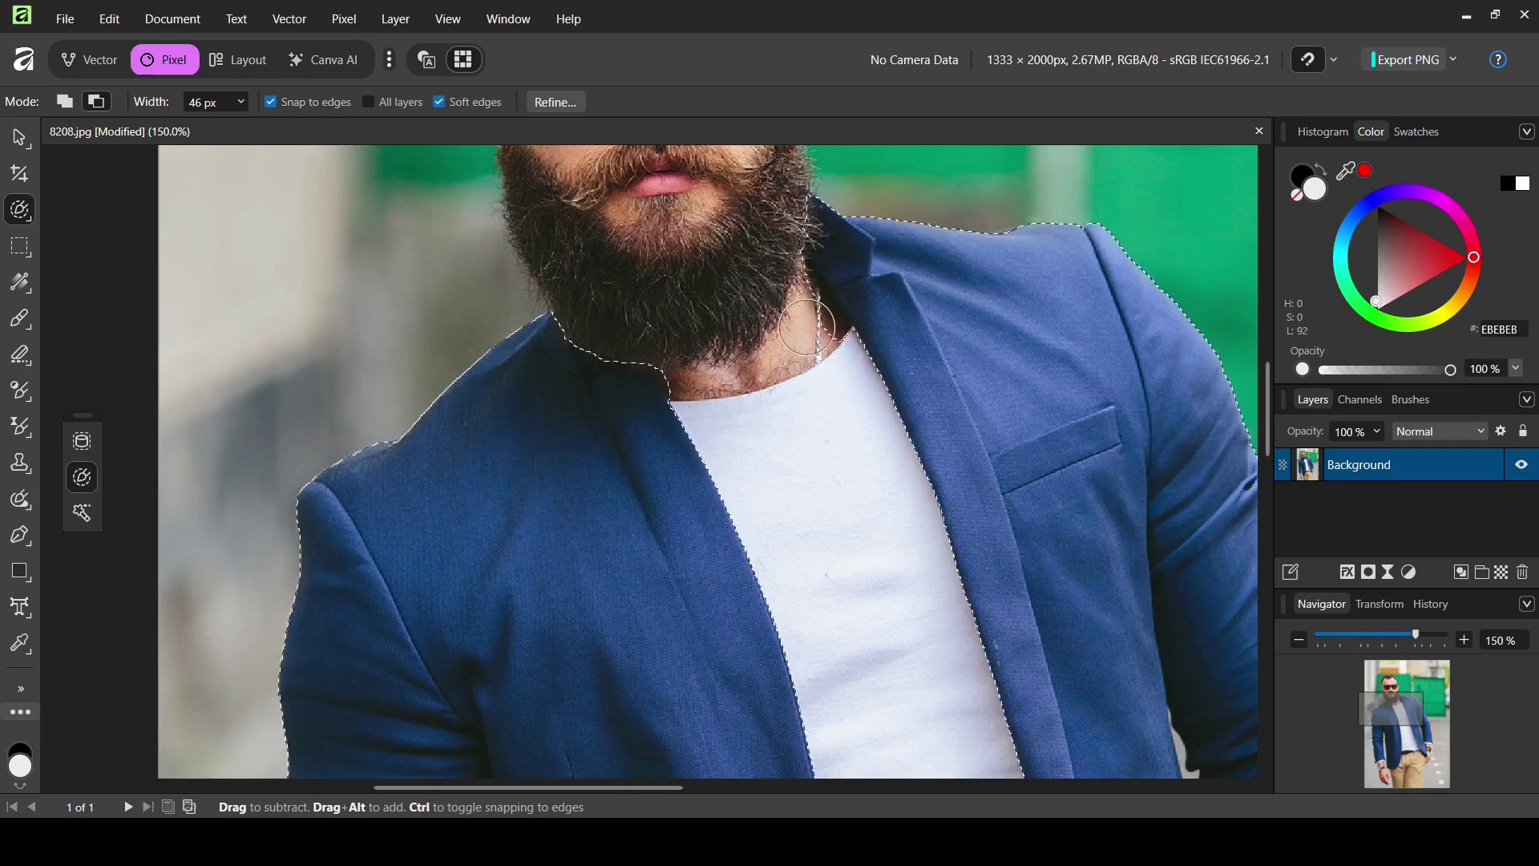
mouse_move(808, 333)
left_mouse_down()
mouse_move(833, 359)
mouse_move(774, 277)
mouse_move(794, 218)
mouse_move(780, 232)
mouse_move(791, 320)
mouse_move(778, 187)
mouse_move(751, 200)
mouse_move(812, 230)
left_mouse_up()
left_click_drag(1268, 390, 1258, 579)
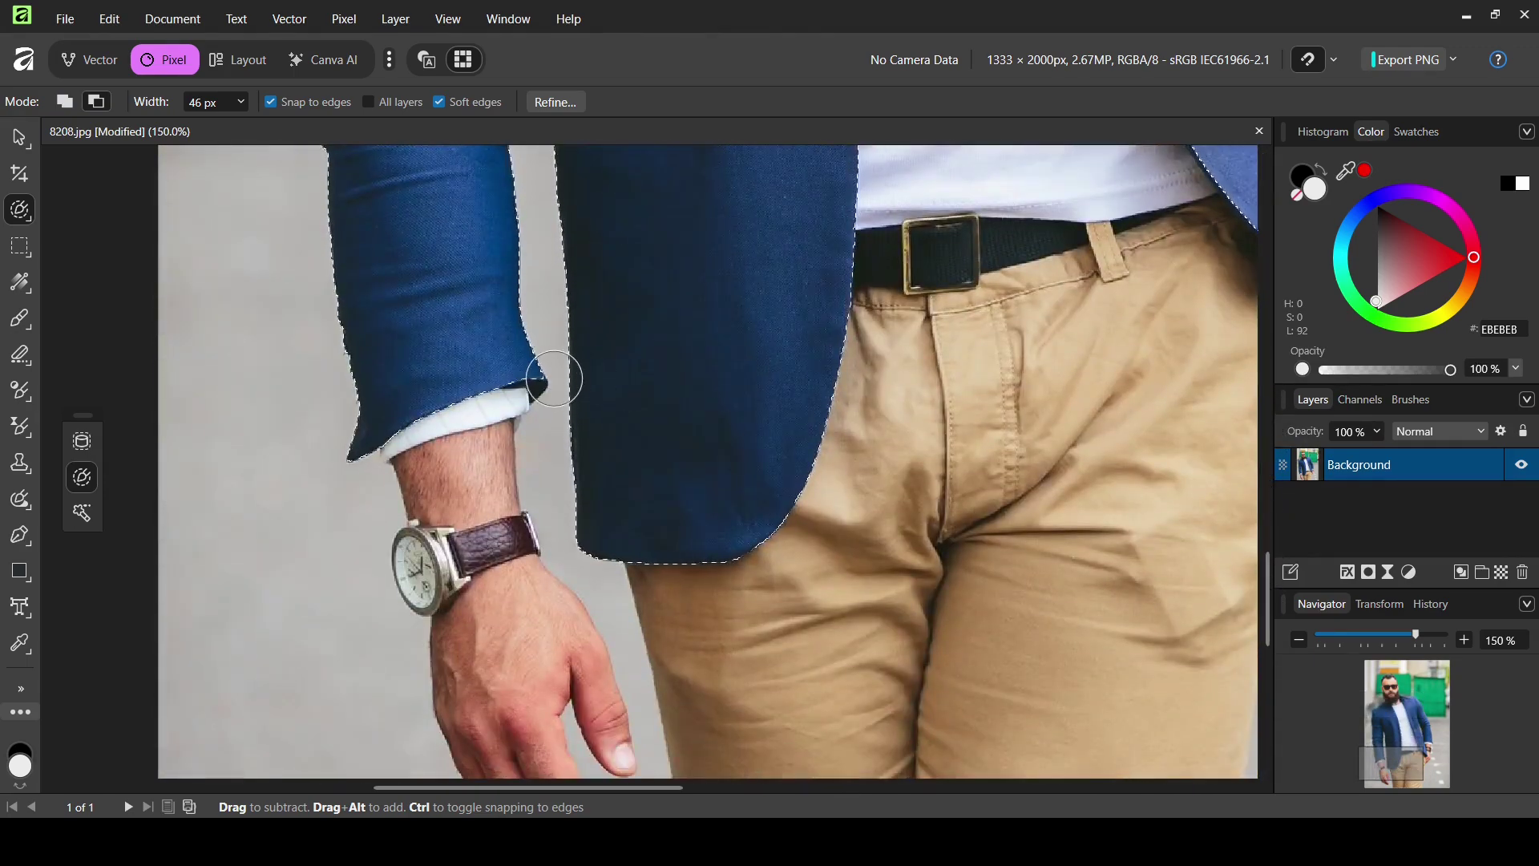
Step: Set the selection brush to add mode with a 10 px width
left_click(64, 100)
left_click(240, 106)
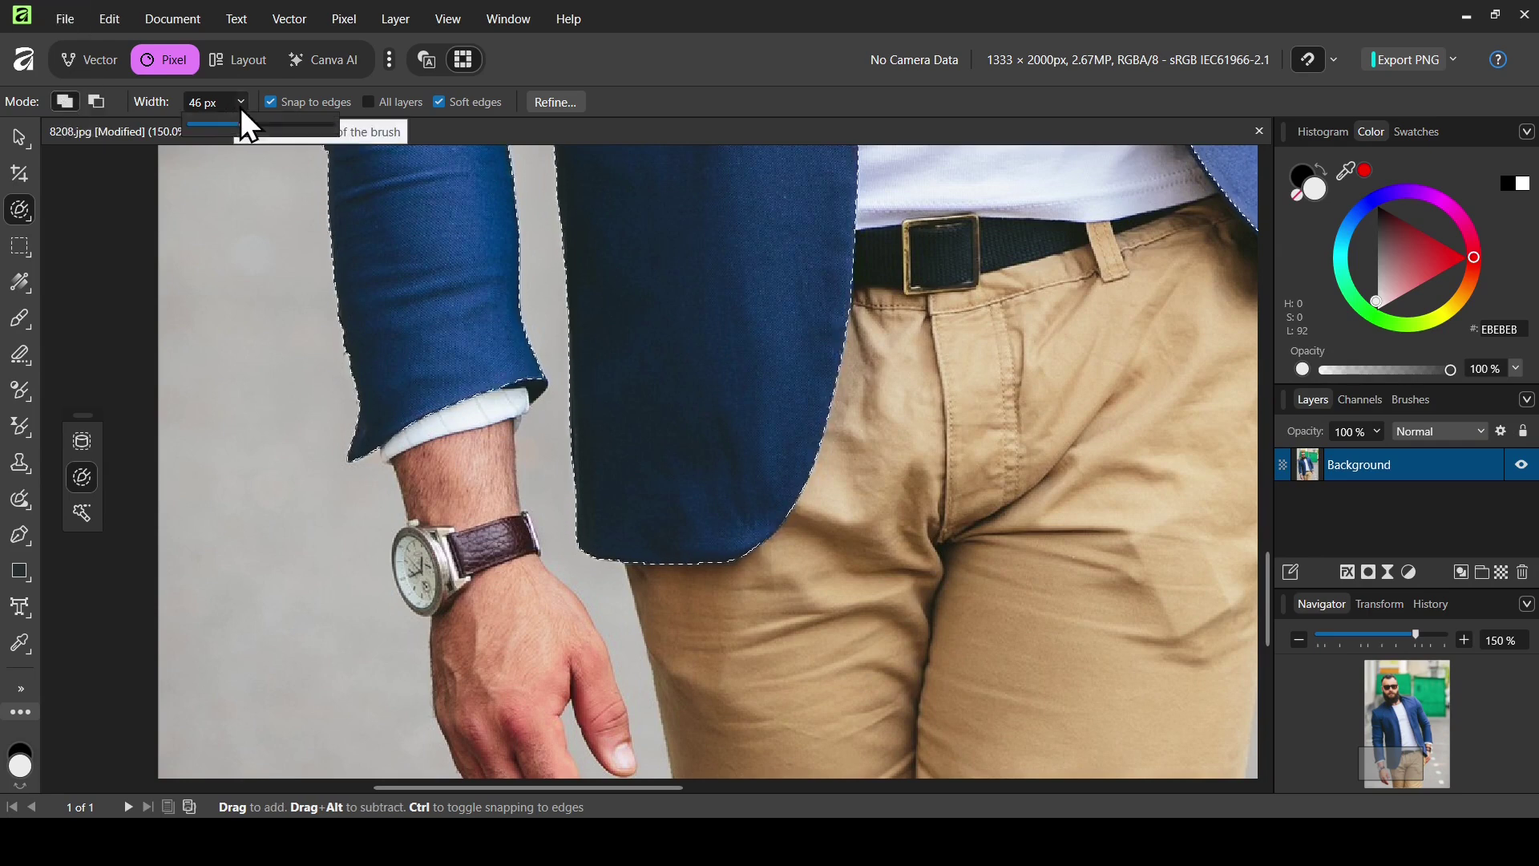
left_click_drag(245, 127, 203, 127)
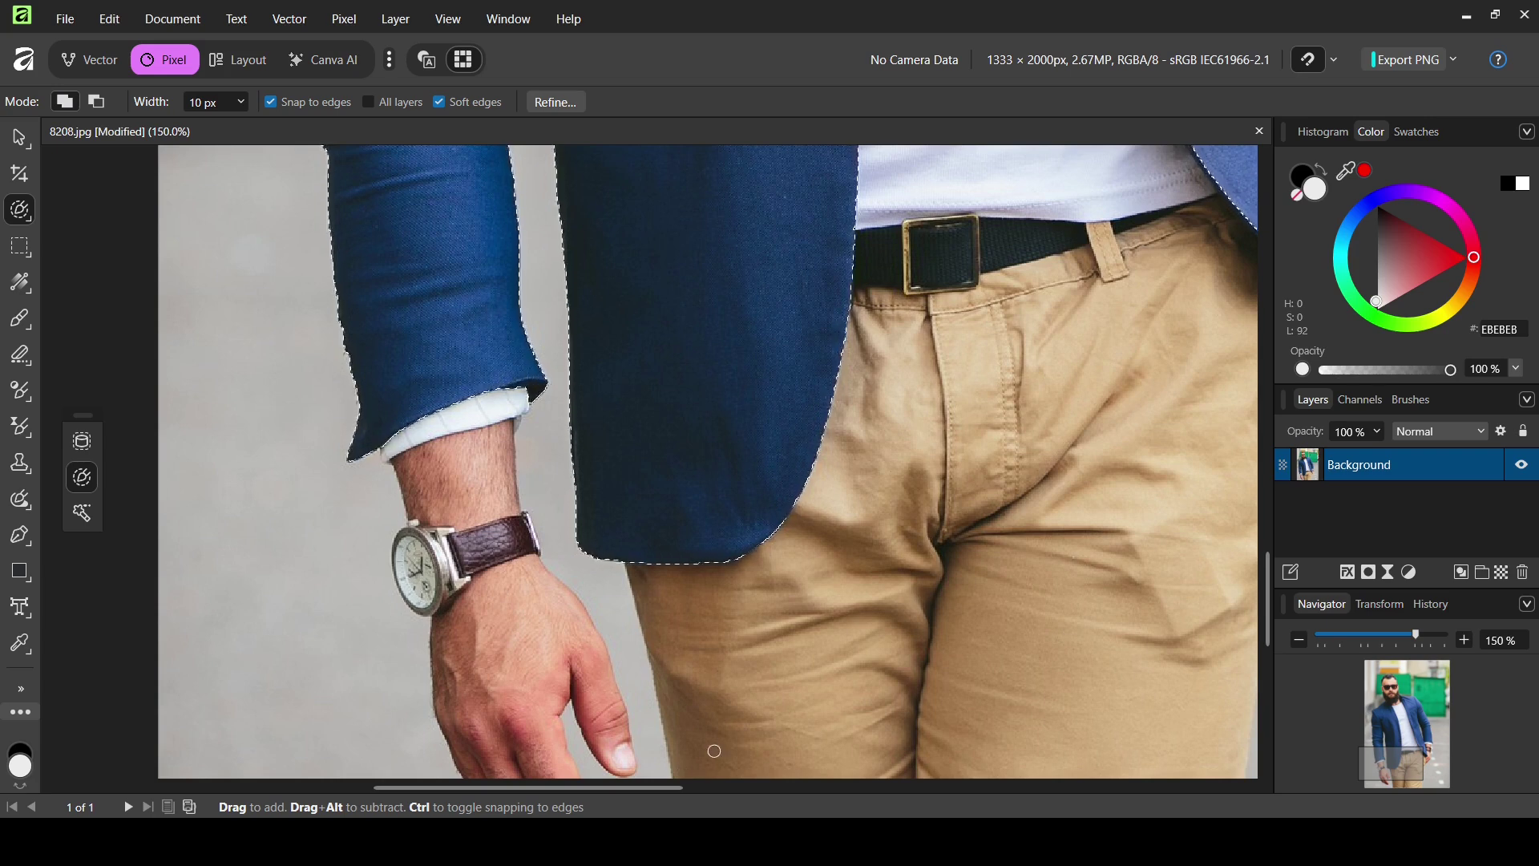
Step: Extend the selection along the blazer's lower edge by the hand and remove the trousers
left_click(865, 787)
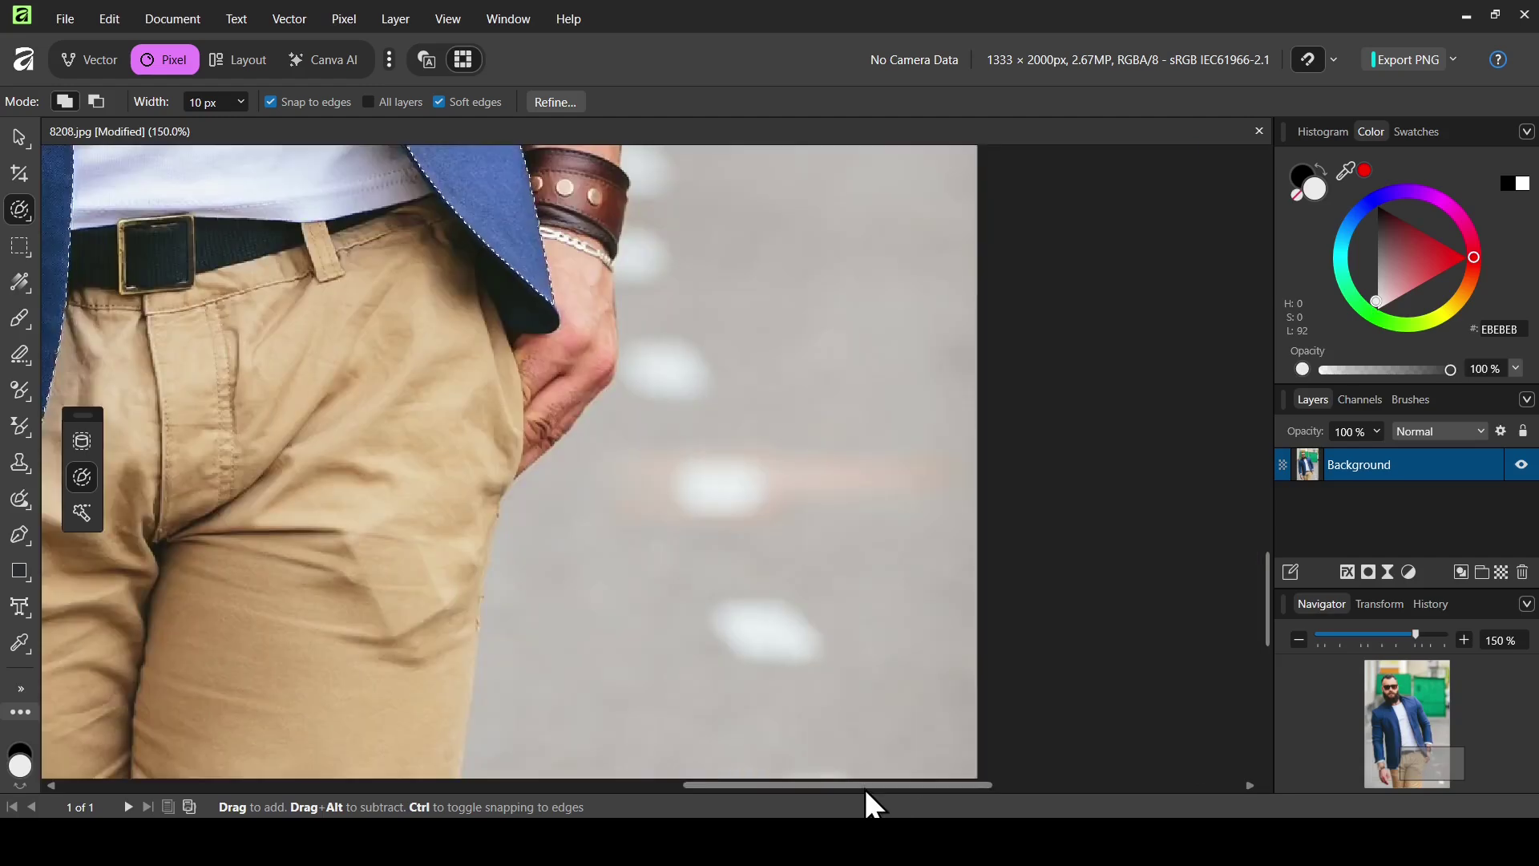
left_click(60, 99)
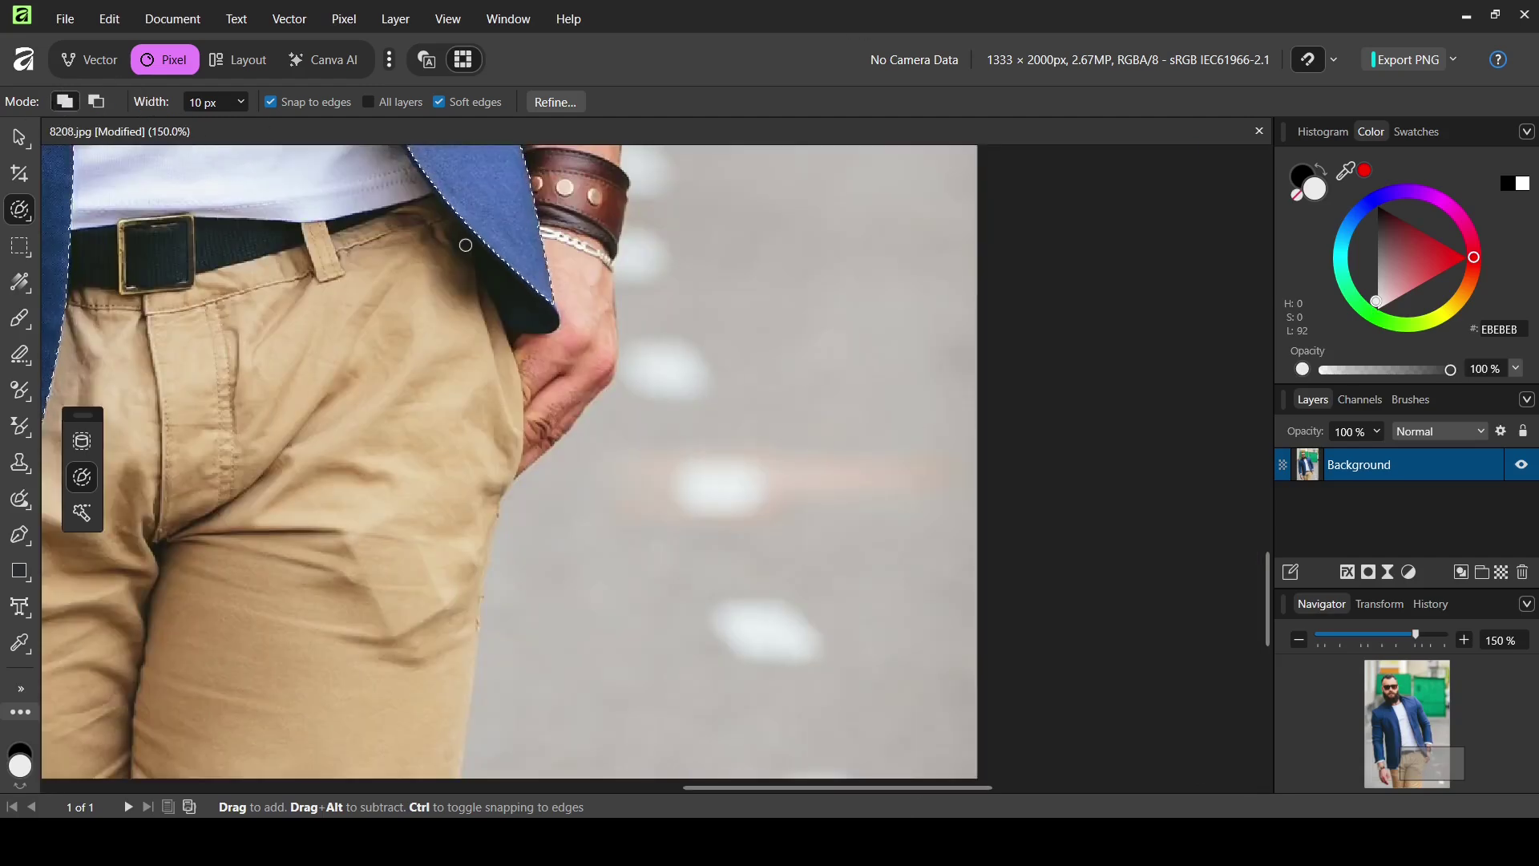
mouse_move(461, 288)
left_mouse_down()
mouse_move(377, 210)
mouse_move(502, 257)
mouse_move(449, 281)
mouse_move(413, 240)
mouse_move(353, 221)
mouse_move(392, 202)
left_mouse_up()
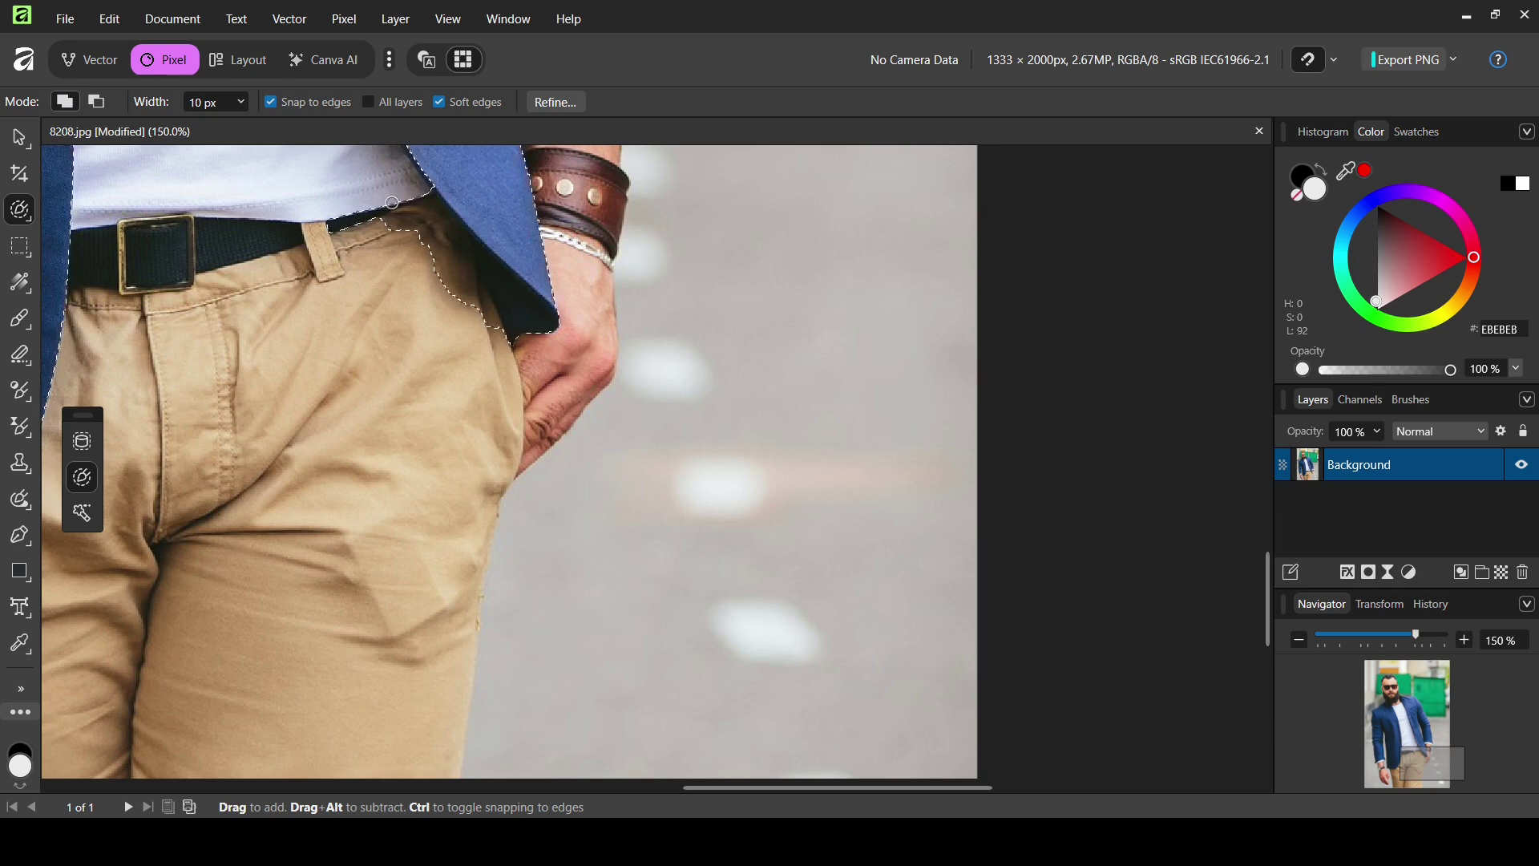
left_click(97, 101)
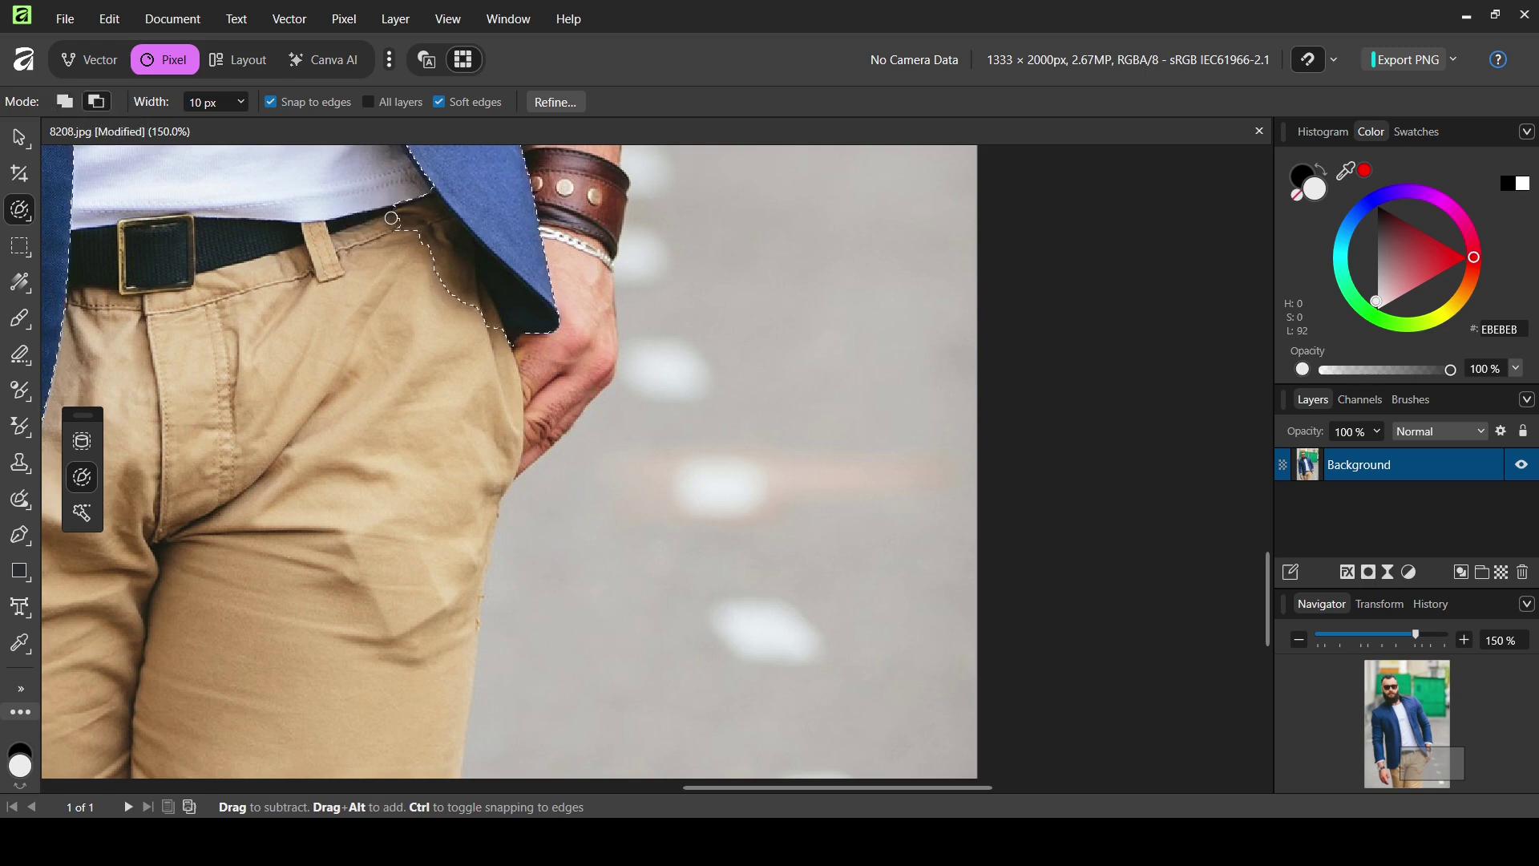
mouse_move(418, 250)
left_mouse_down()
mouse_move(445, 287)
mouse_move(410, 221)
left_mouse_up()
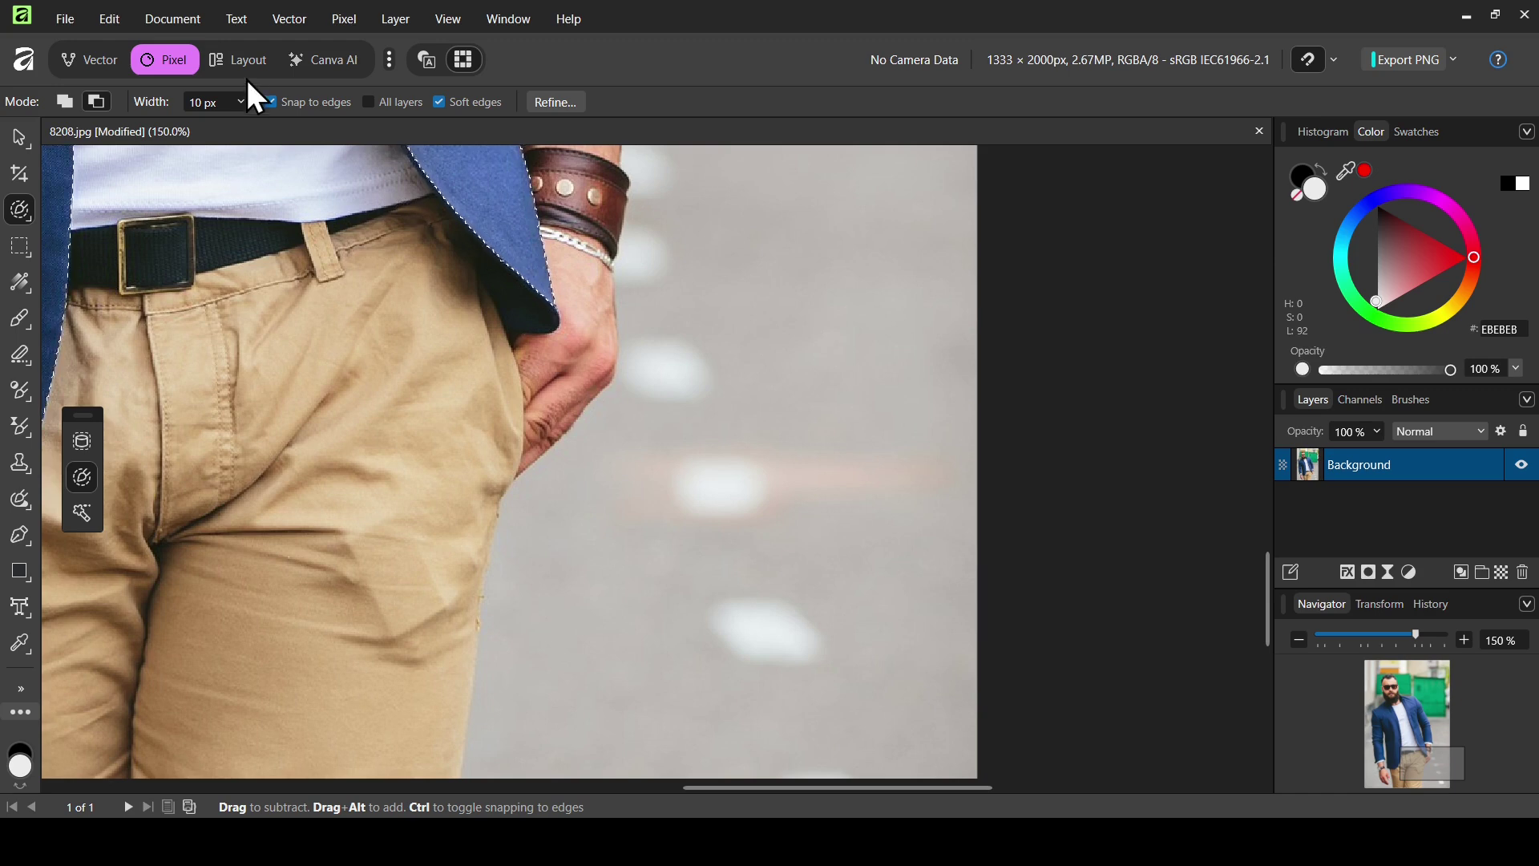
left_click(65, 101)
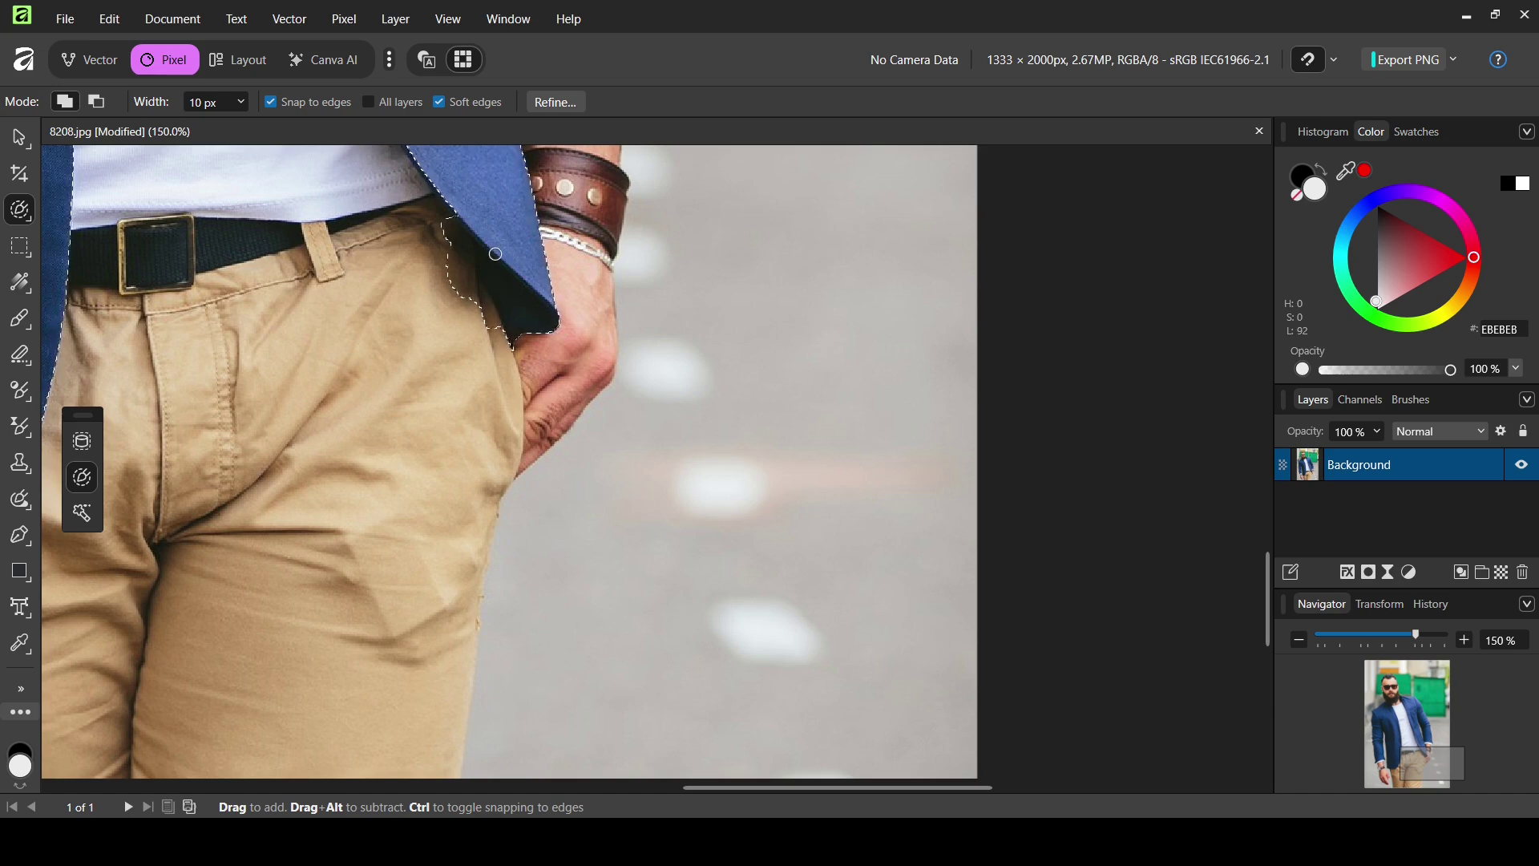
Step: Refine the selection along the sleeve's inner edge, excluding the background gap between arm and torso
left_click(97, 102)
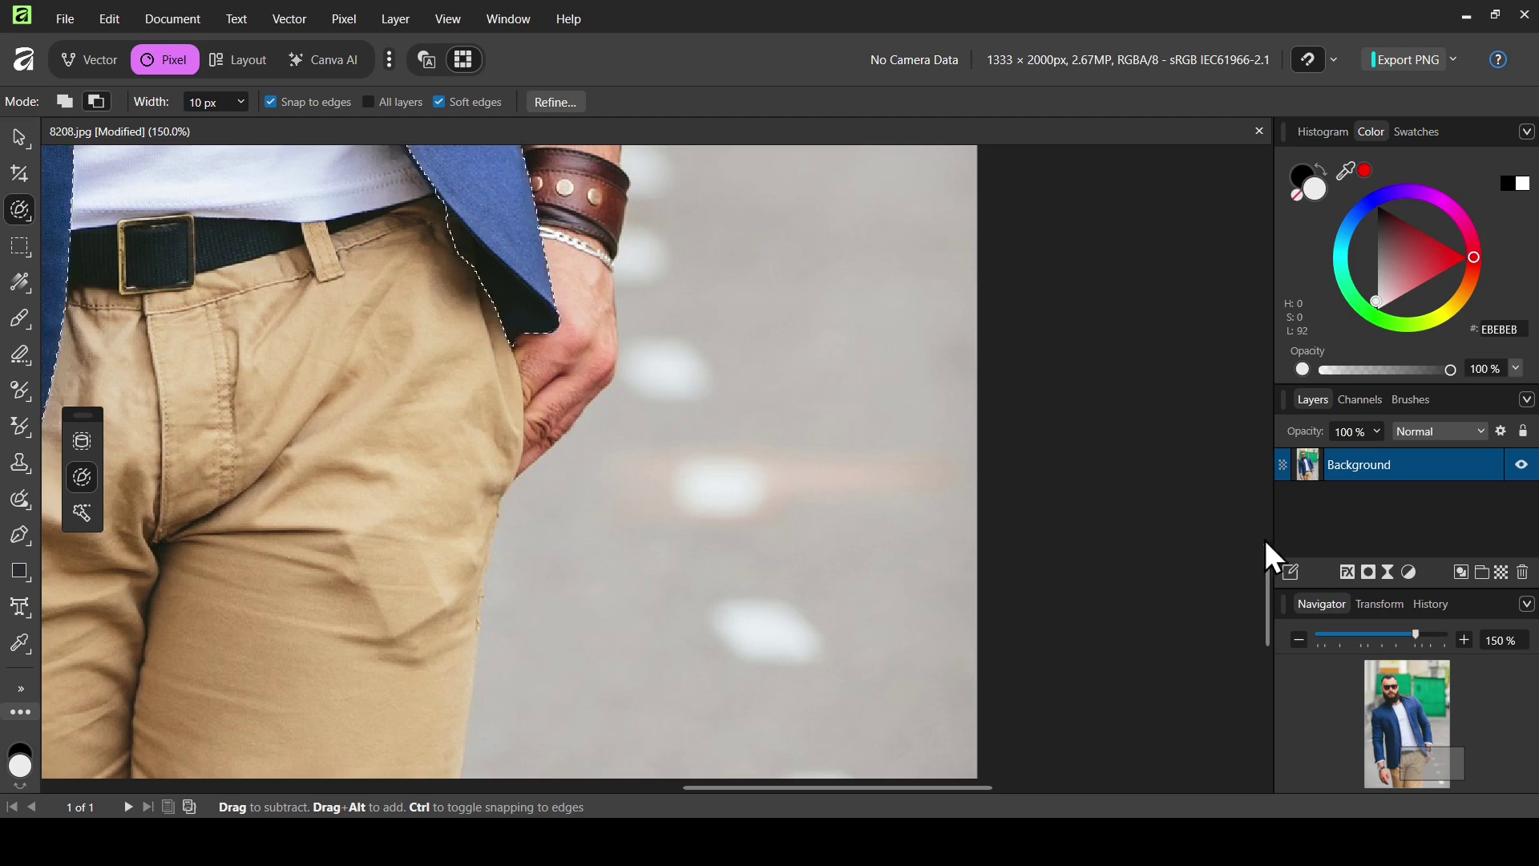
left_click_drag(1265, 570, 1254, 469)
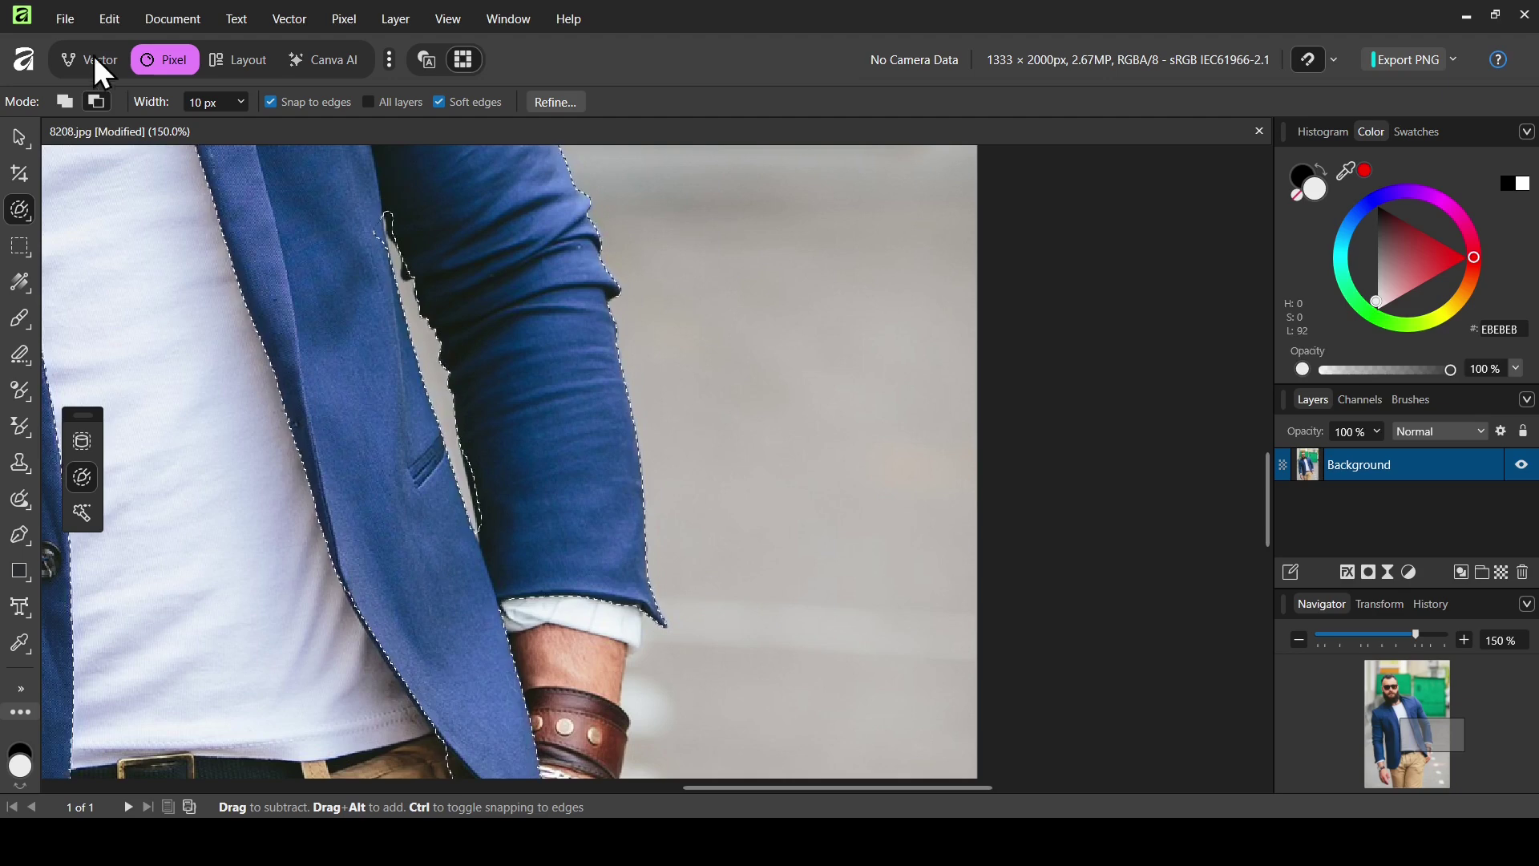
left_click(64, 102)
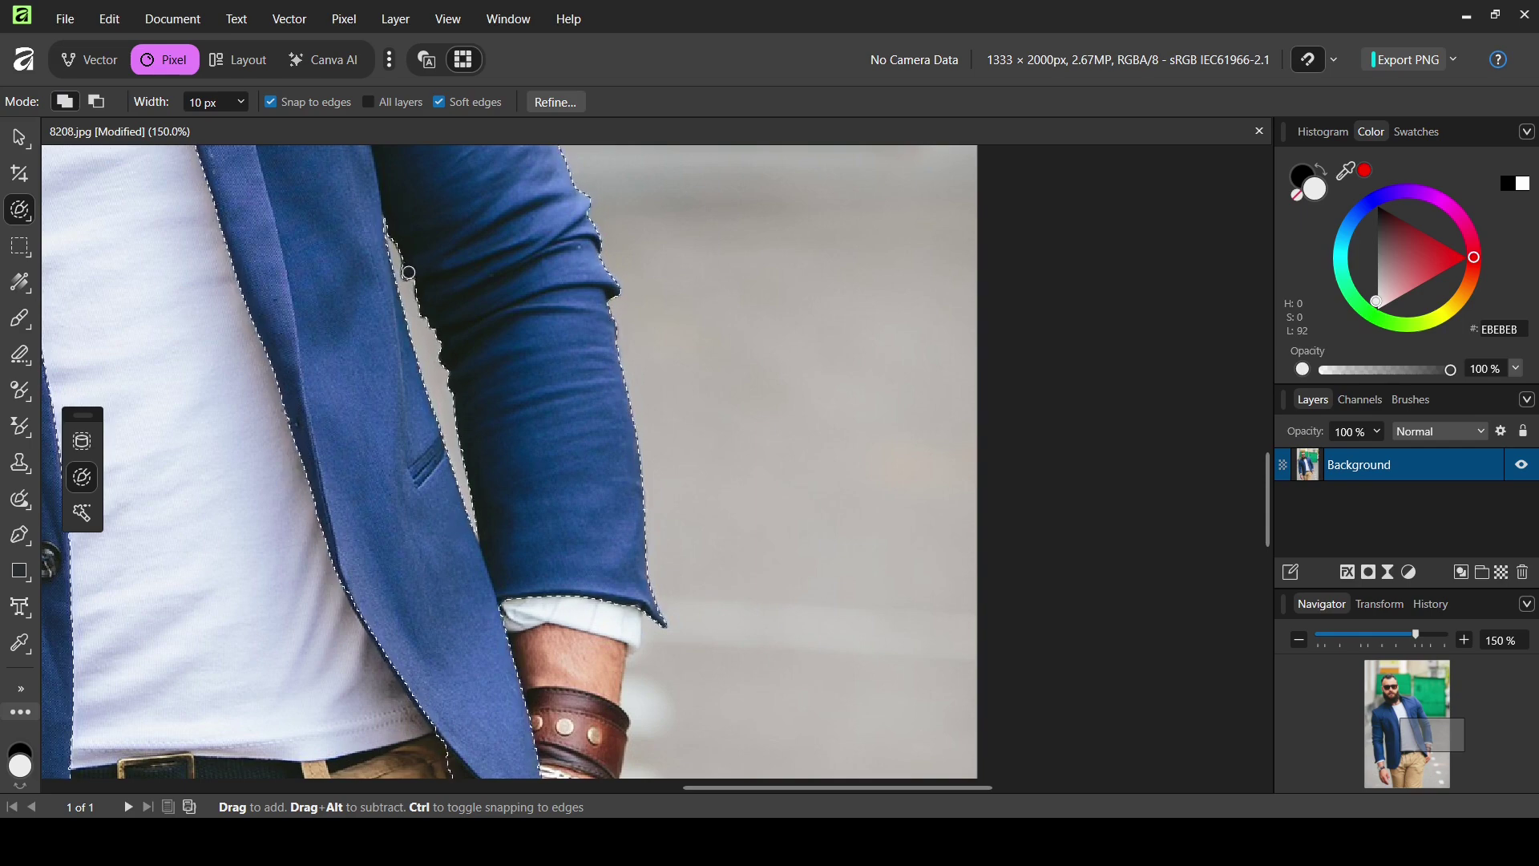
left_click(96, 102)
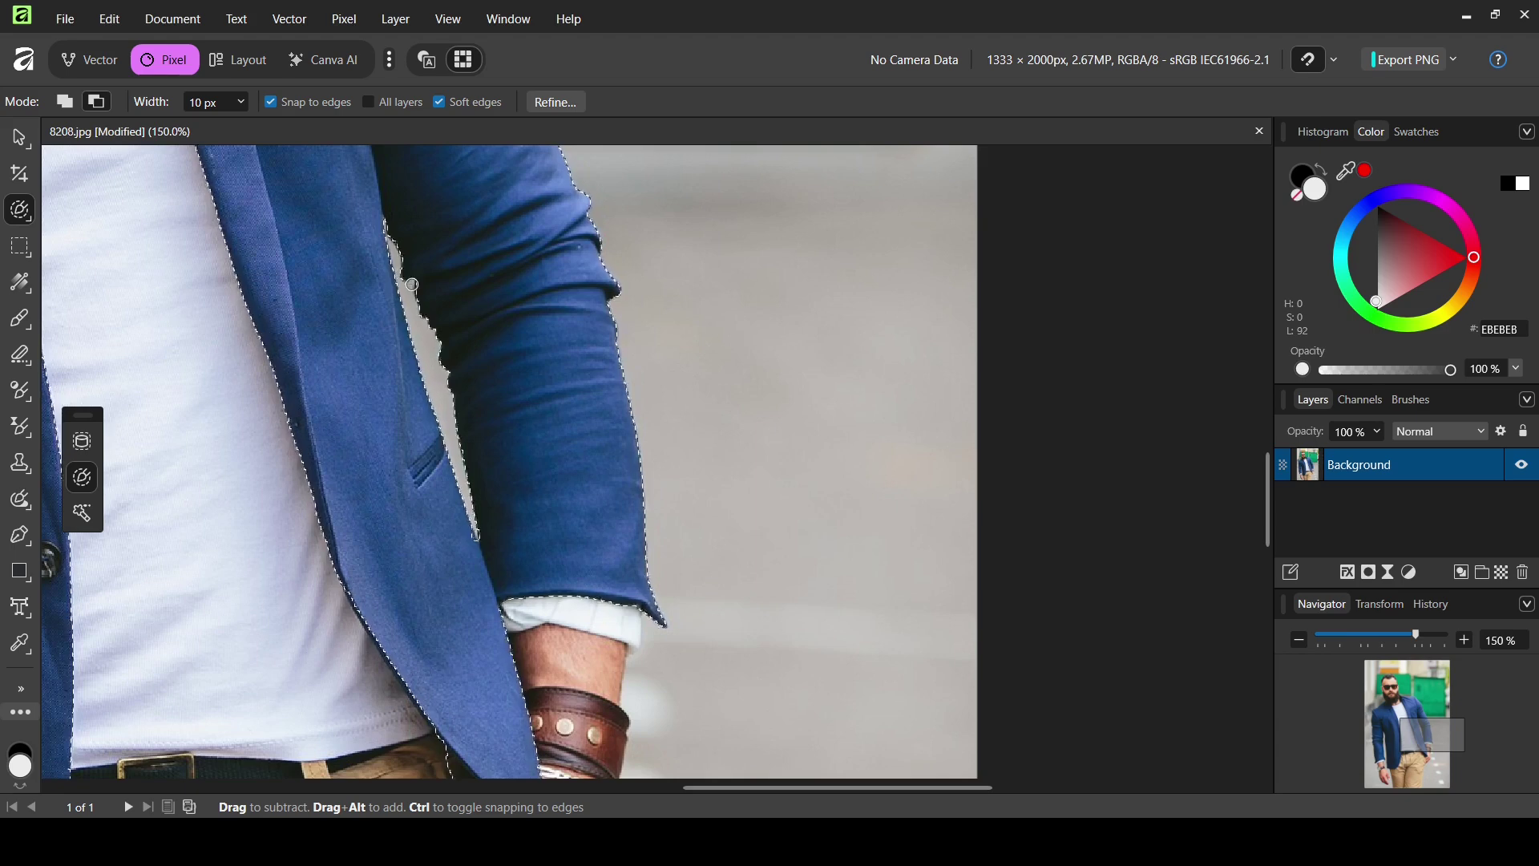
left_click(64, 102)
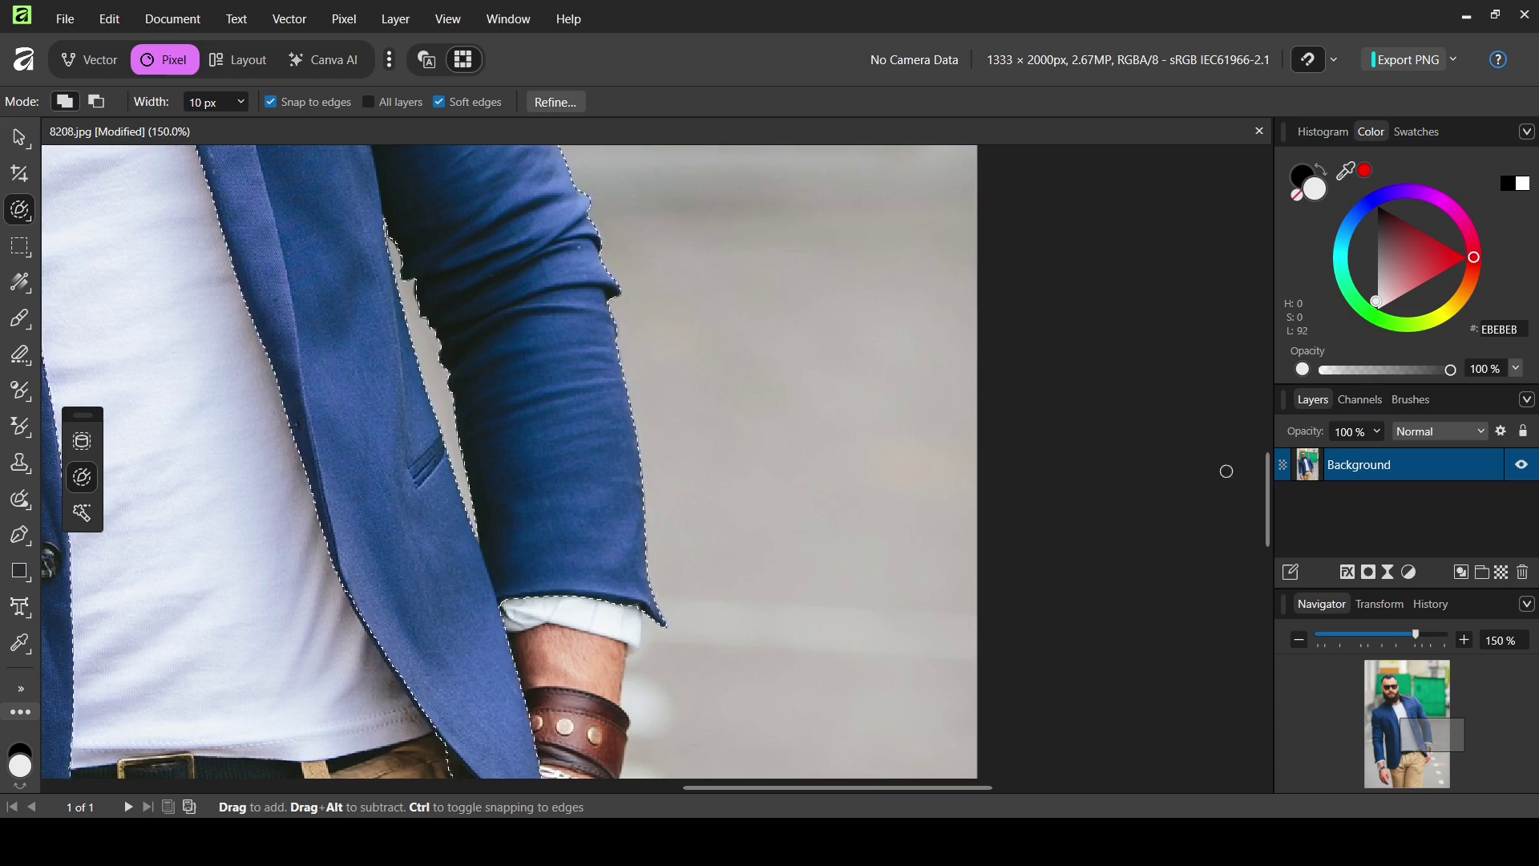
Step: Zoom the view out to fit the whole photo using the Zoom Tool's To Fit option
left_click(1263, 443)
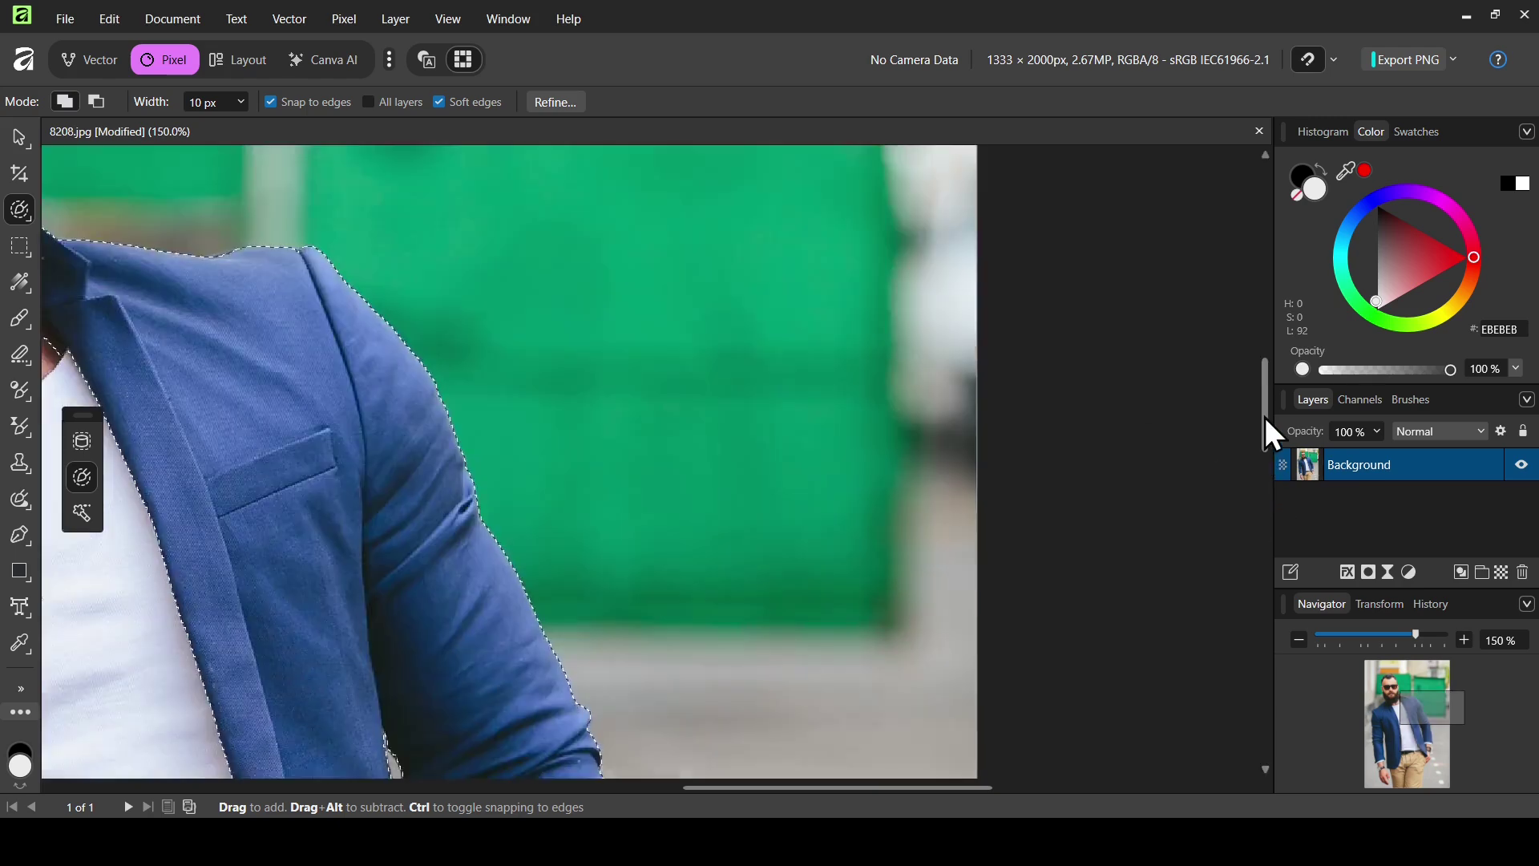
left_click_drag(838, 802, 676, 791)
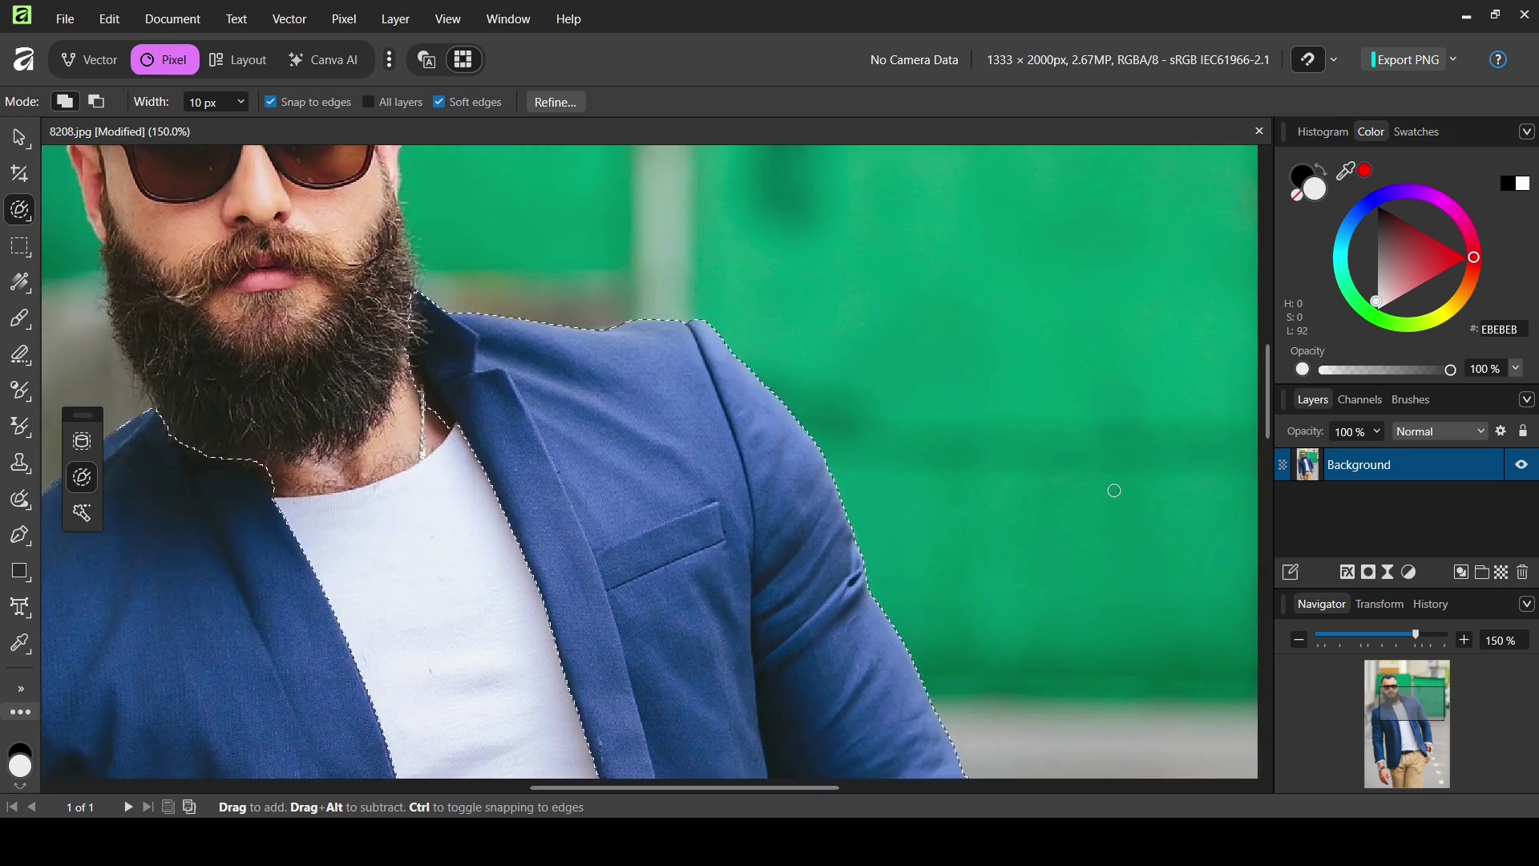
left_click(21, 689)
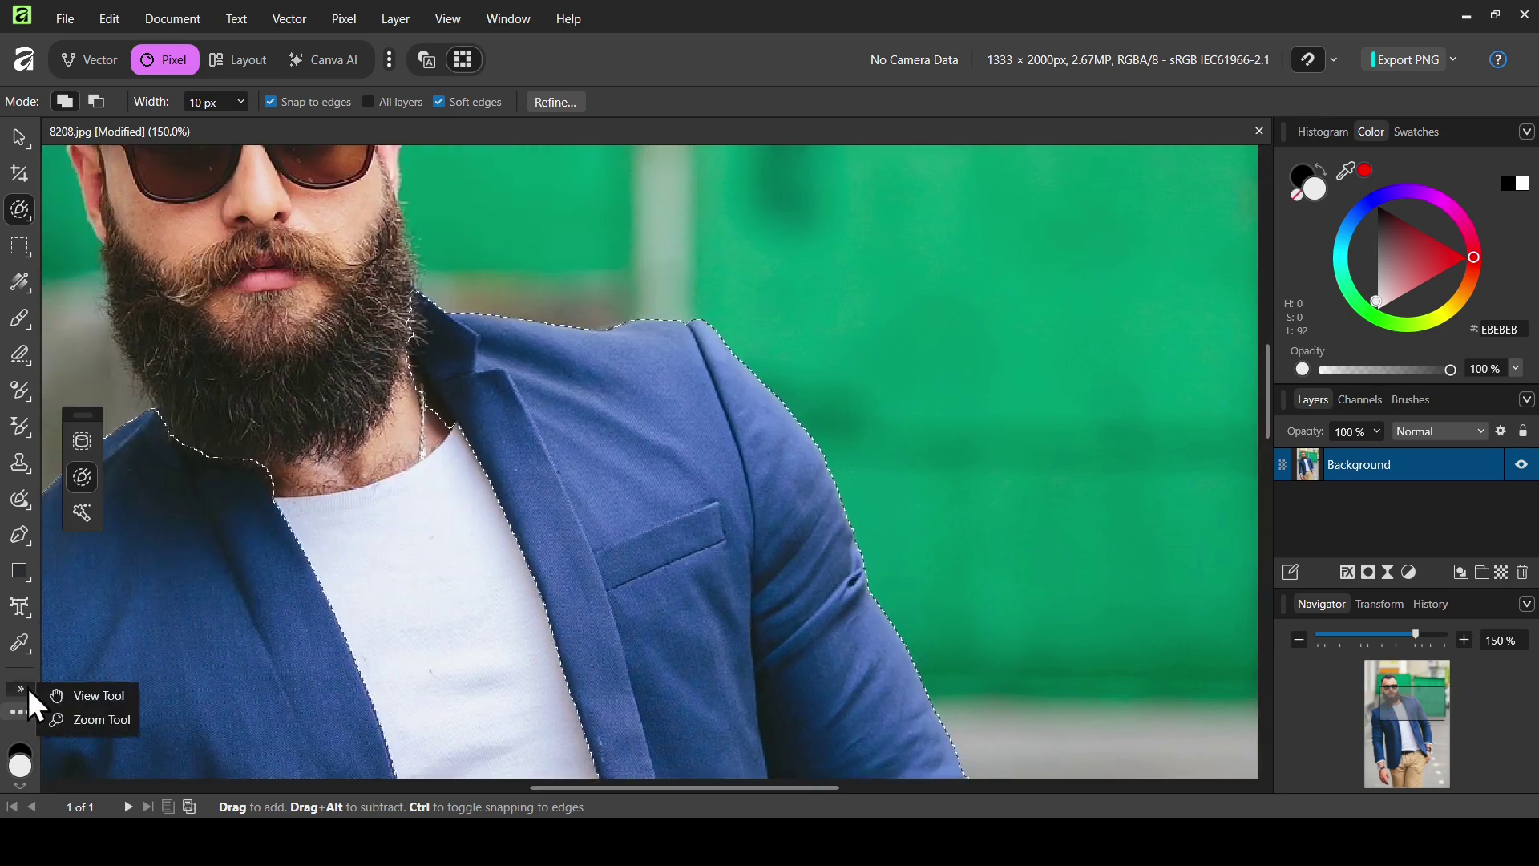
left_click(93, 720)
right_click(694, 499)
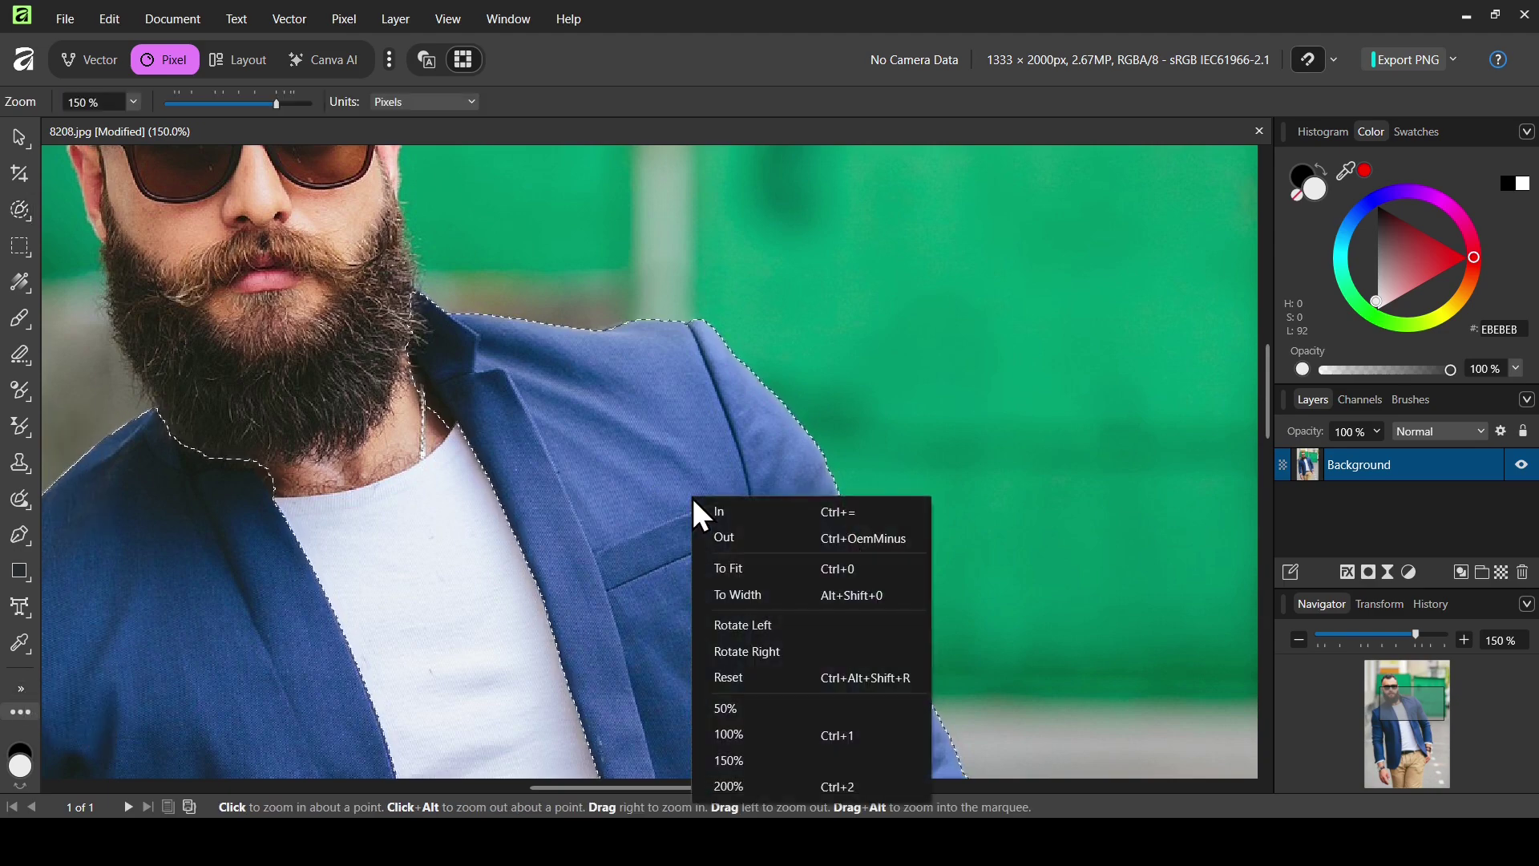
left_click(792, 571)
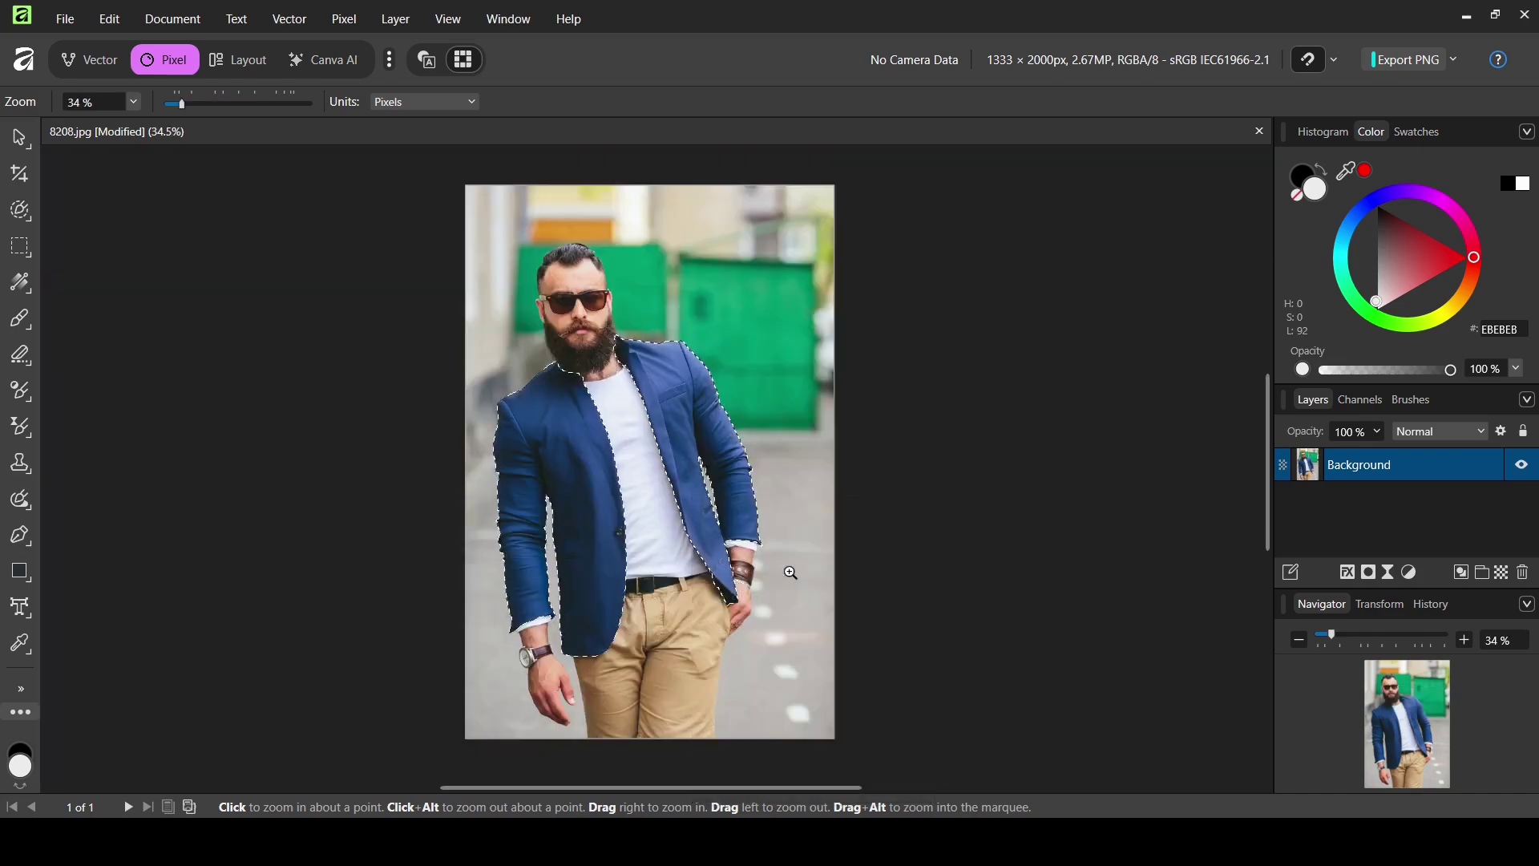
right_click(1340, 468)
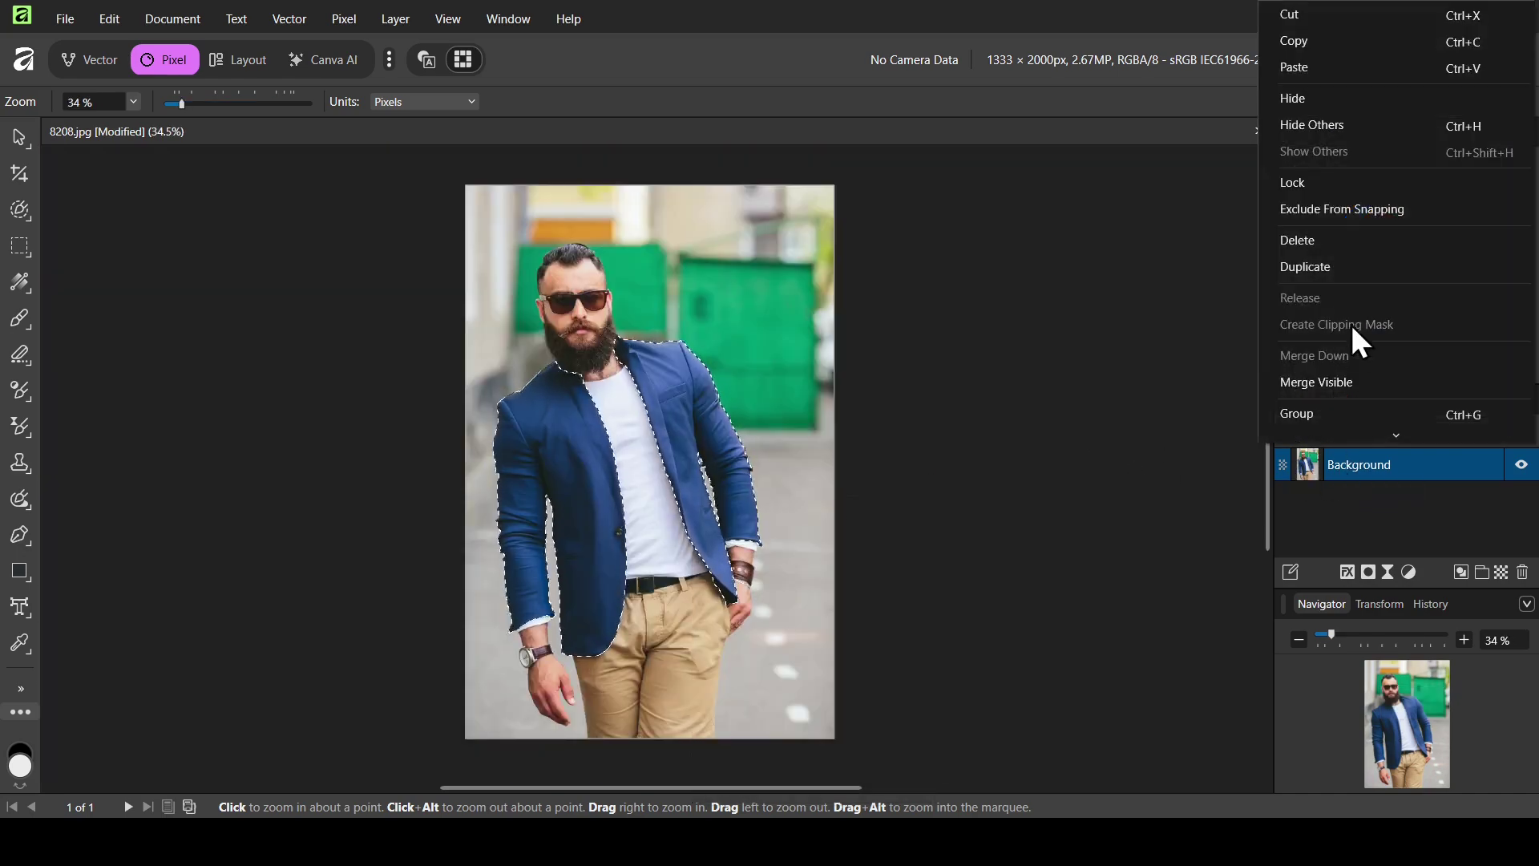
Step: Duplicate the Background layer, mask the copy to the blazer selection, and check by toggling the original
left_click(1344, 272)
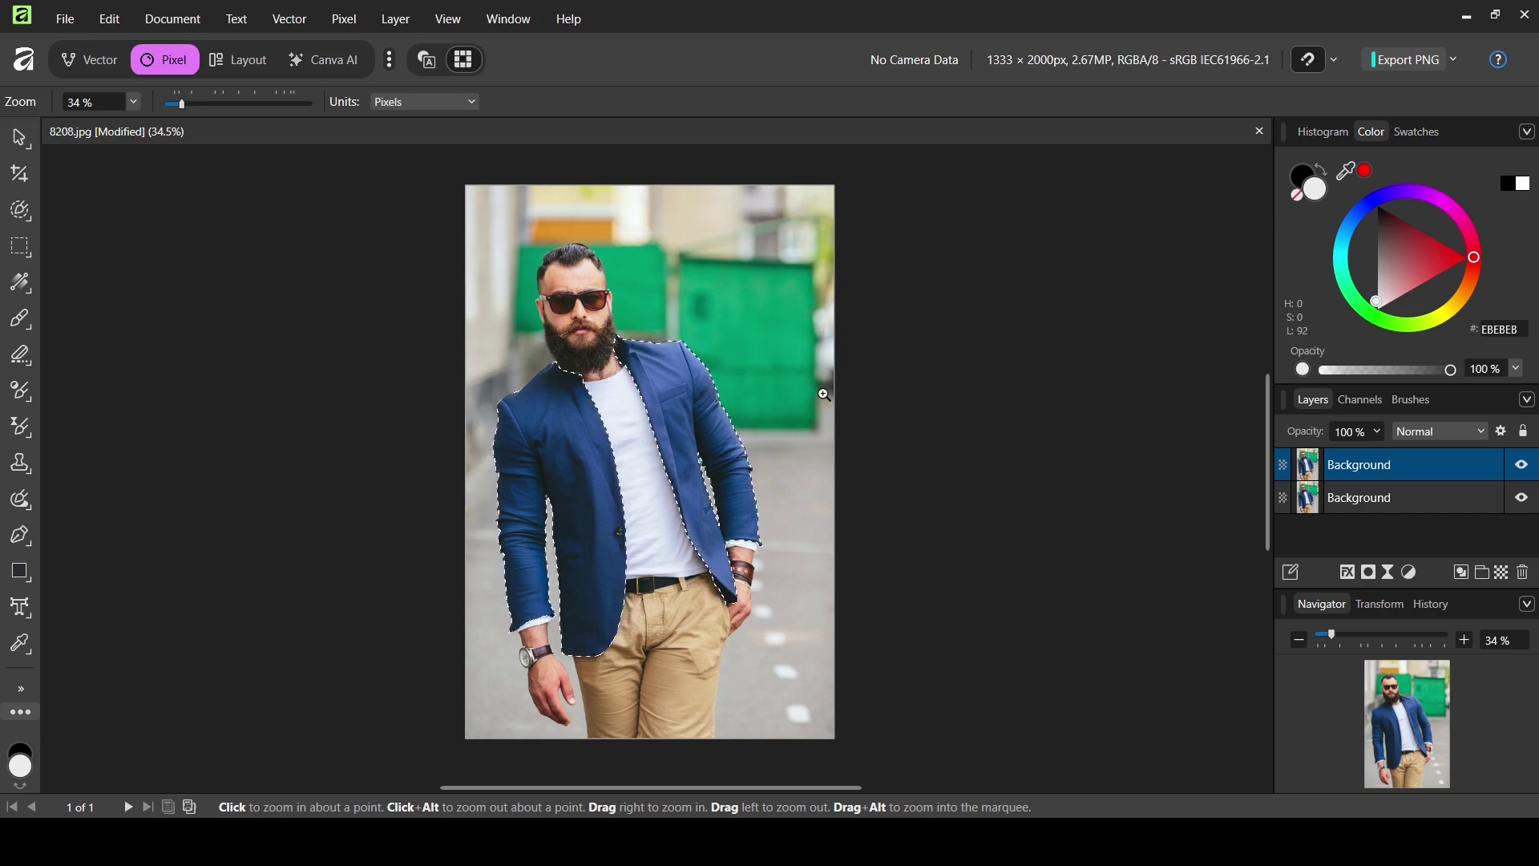
left_click(1369, 574)
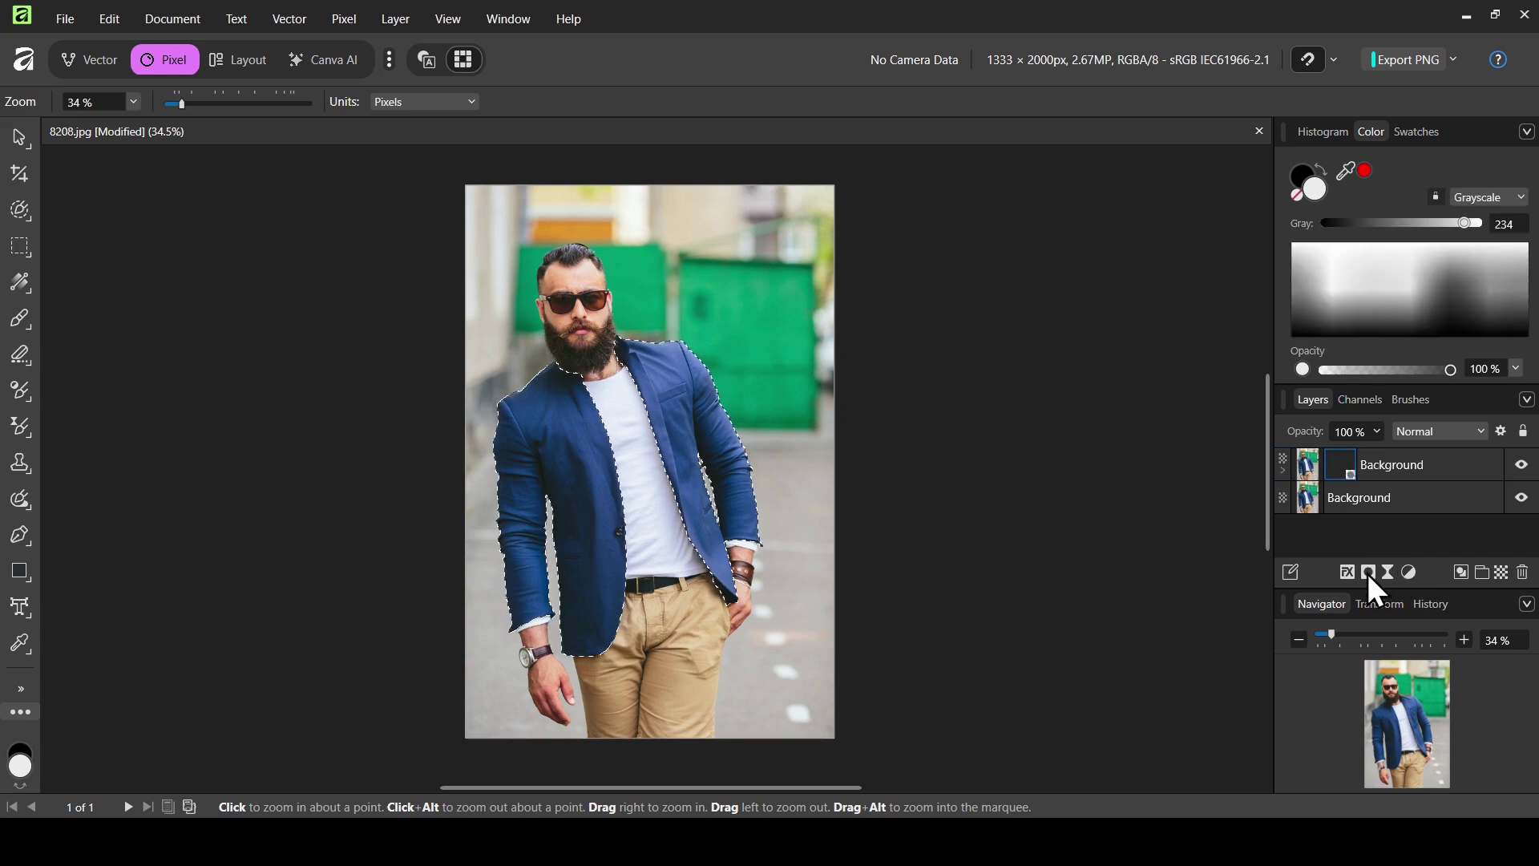
left_click(1527, 501)
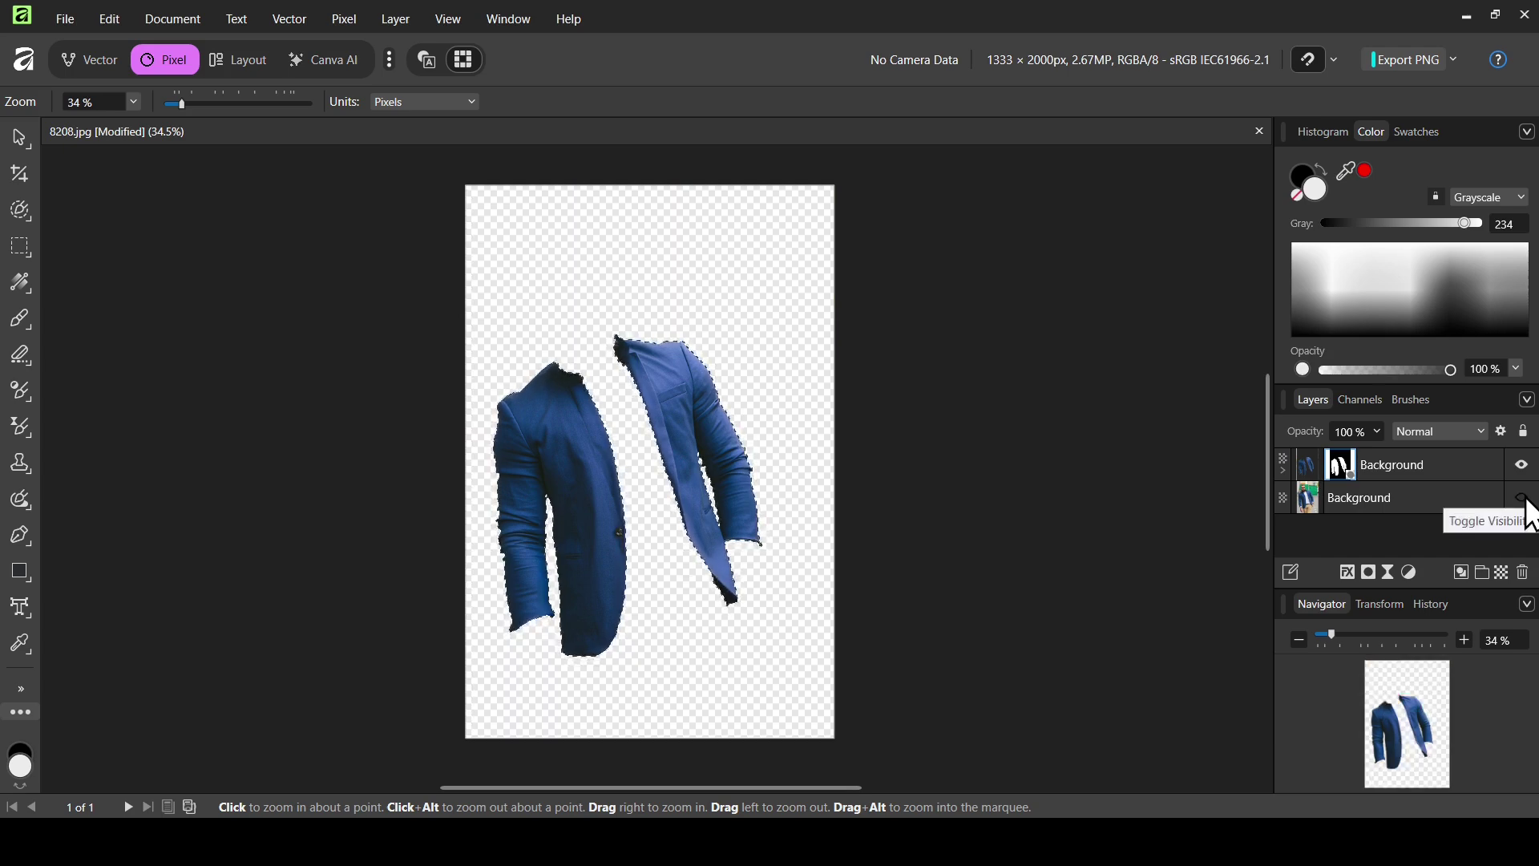
left_click(1526, 499)
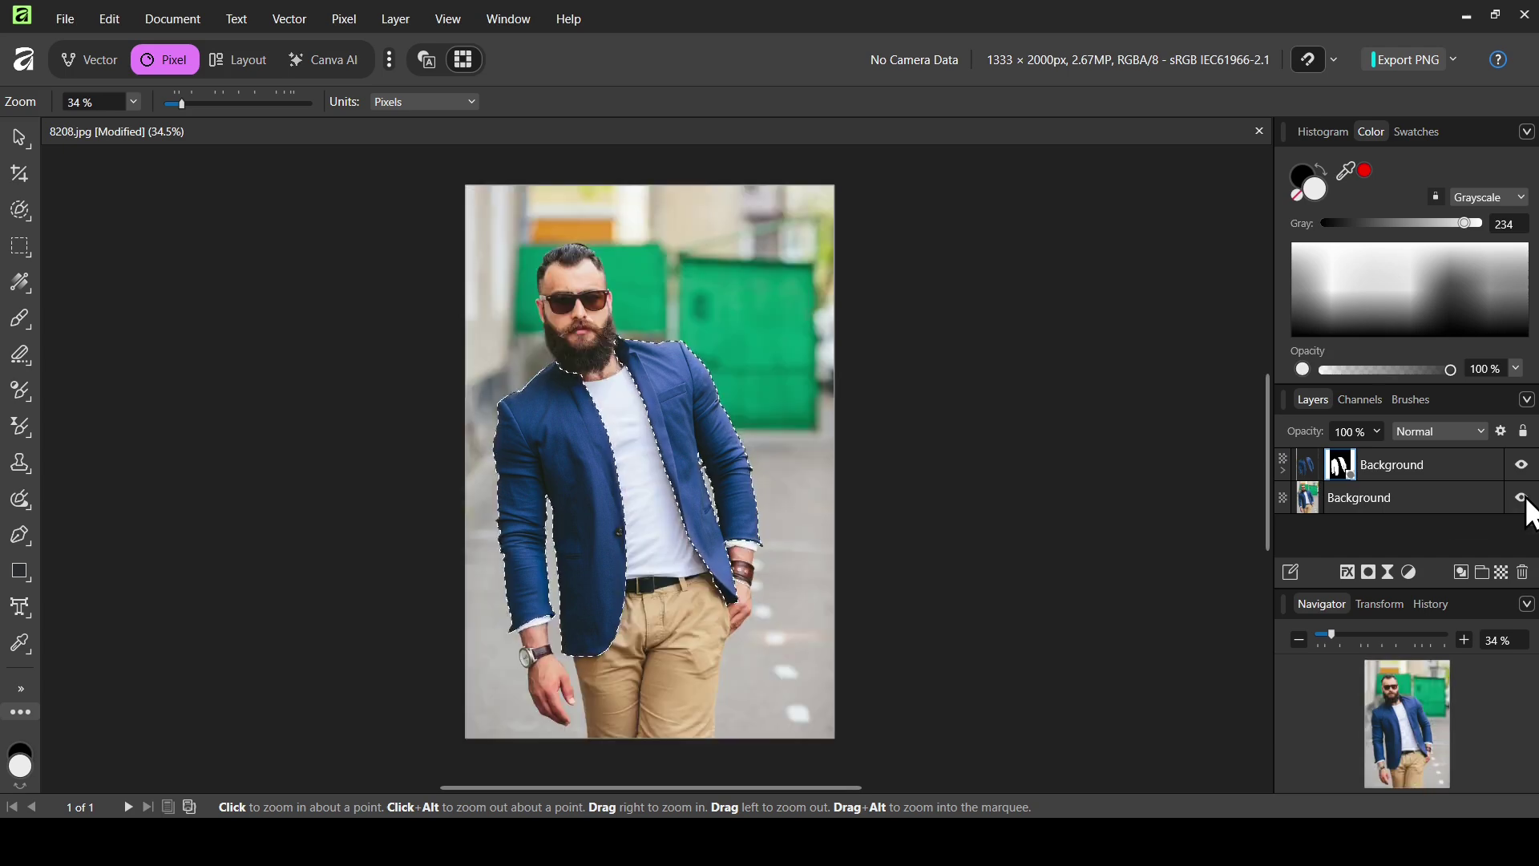
Step: Put the masked Background copy into a new Group and select the layer inside it
left_click(1306, 462)
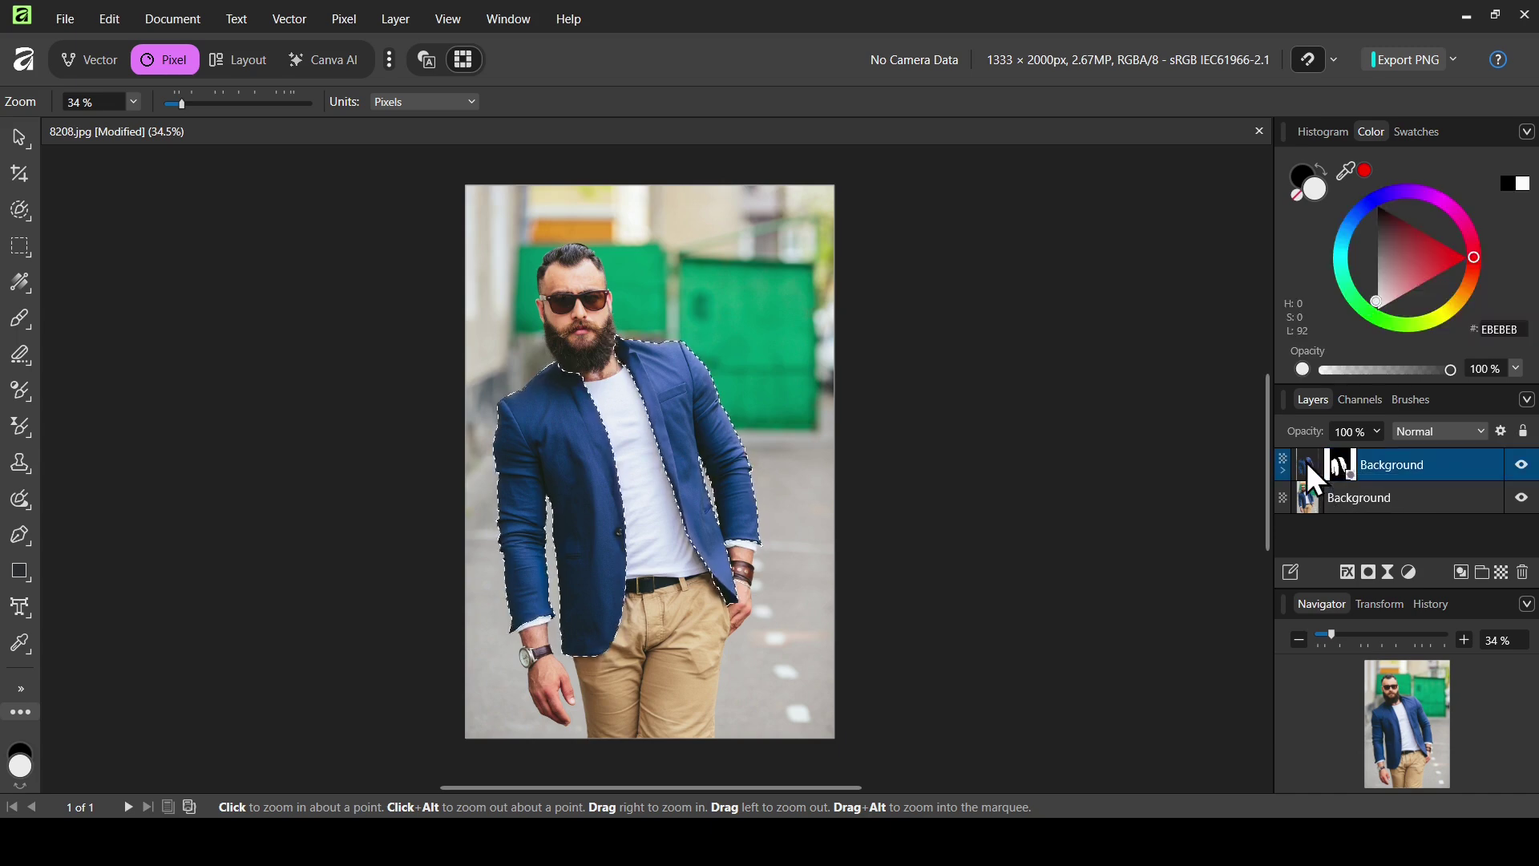
left_click(1483, 578)
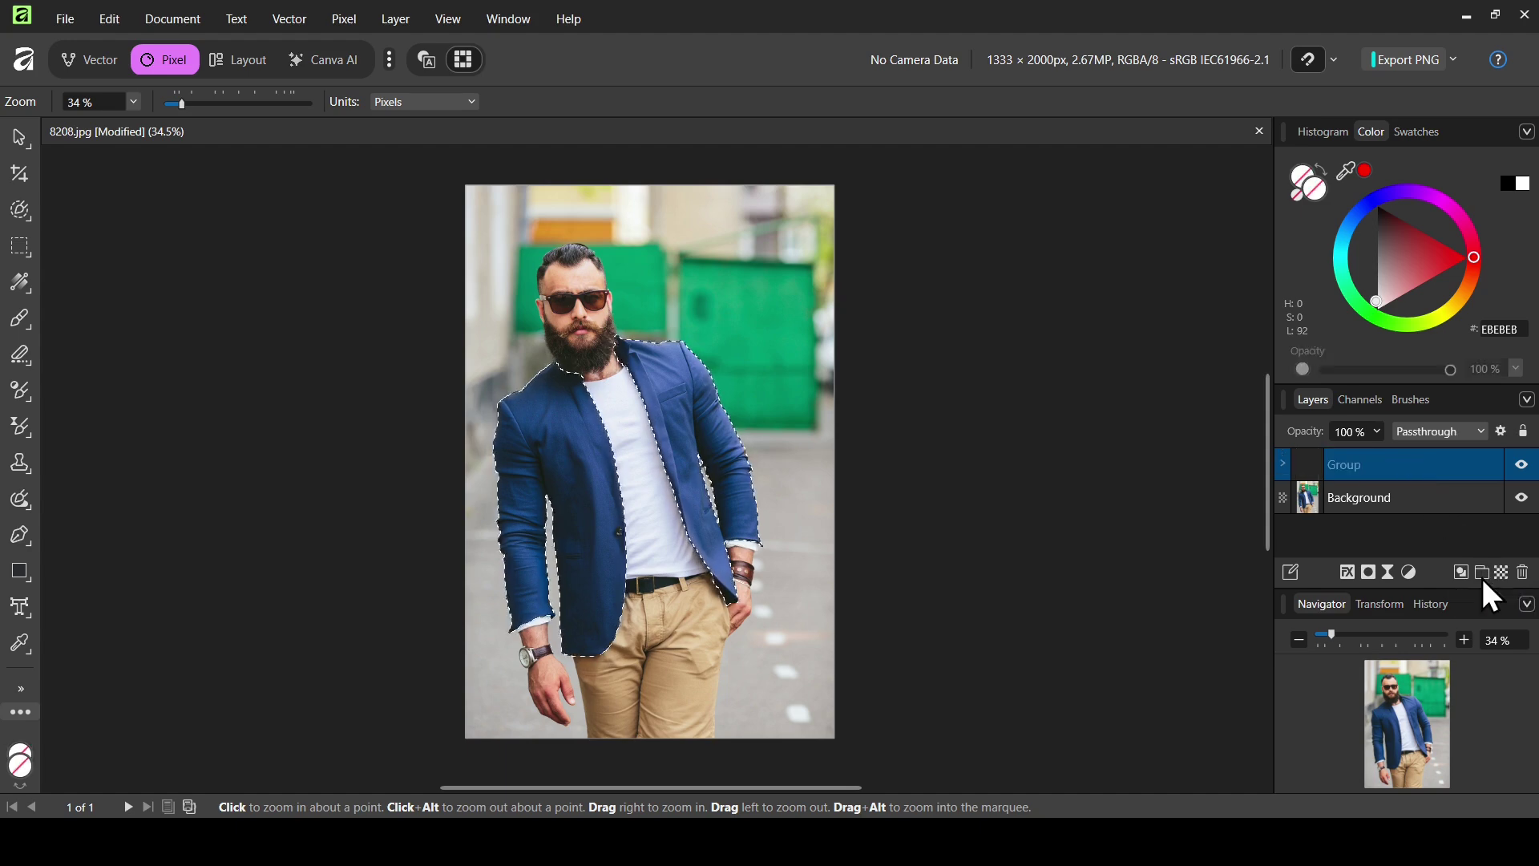
left_click(1283, 463)
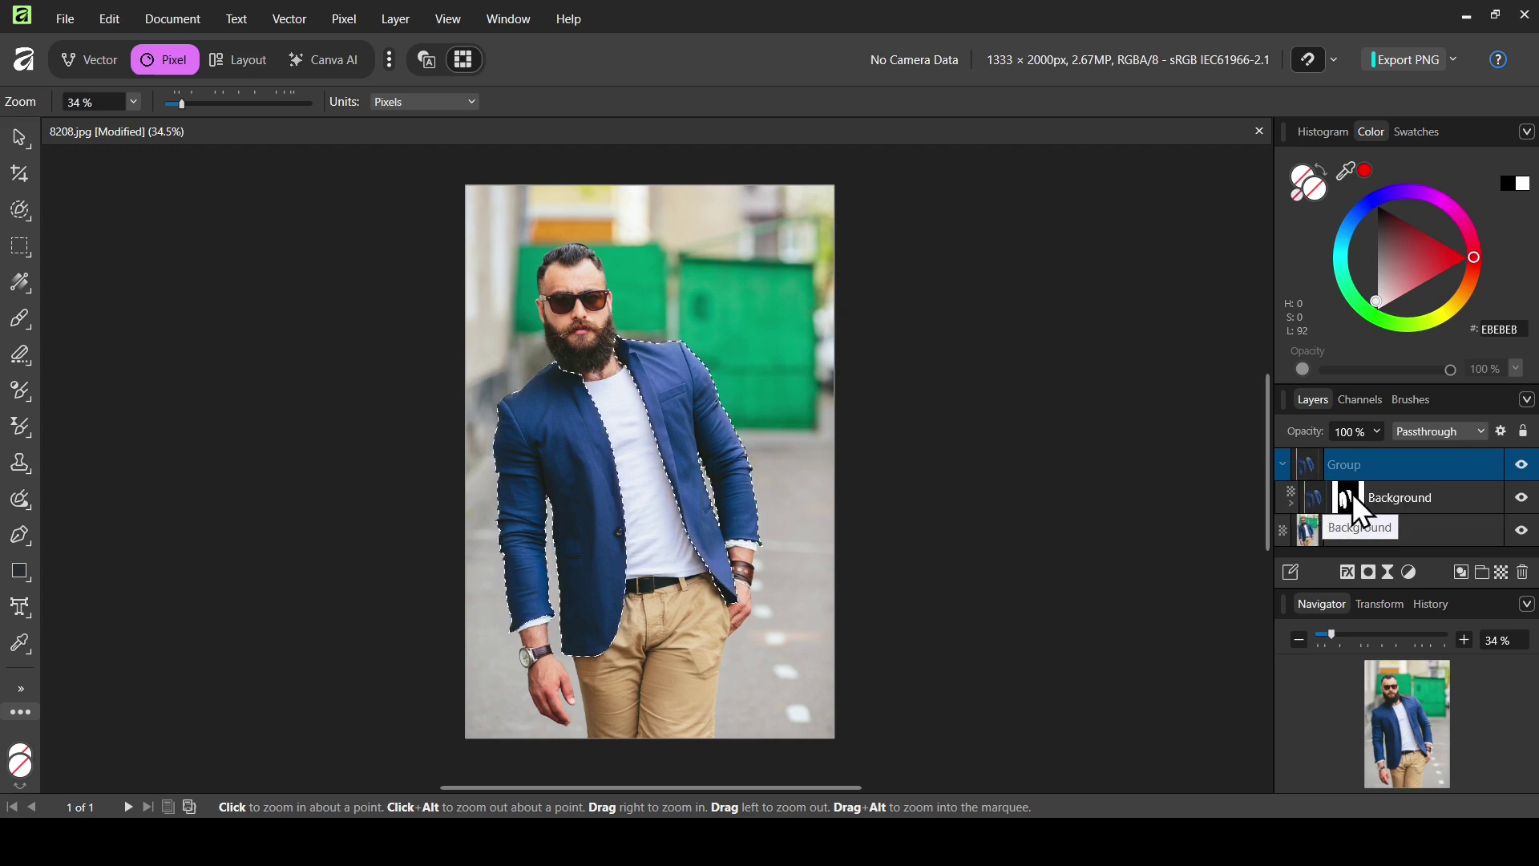
left_click(1311, 497)
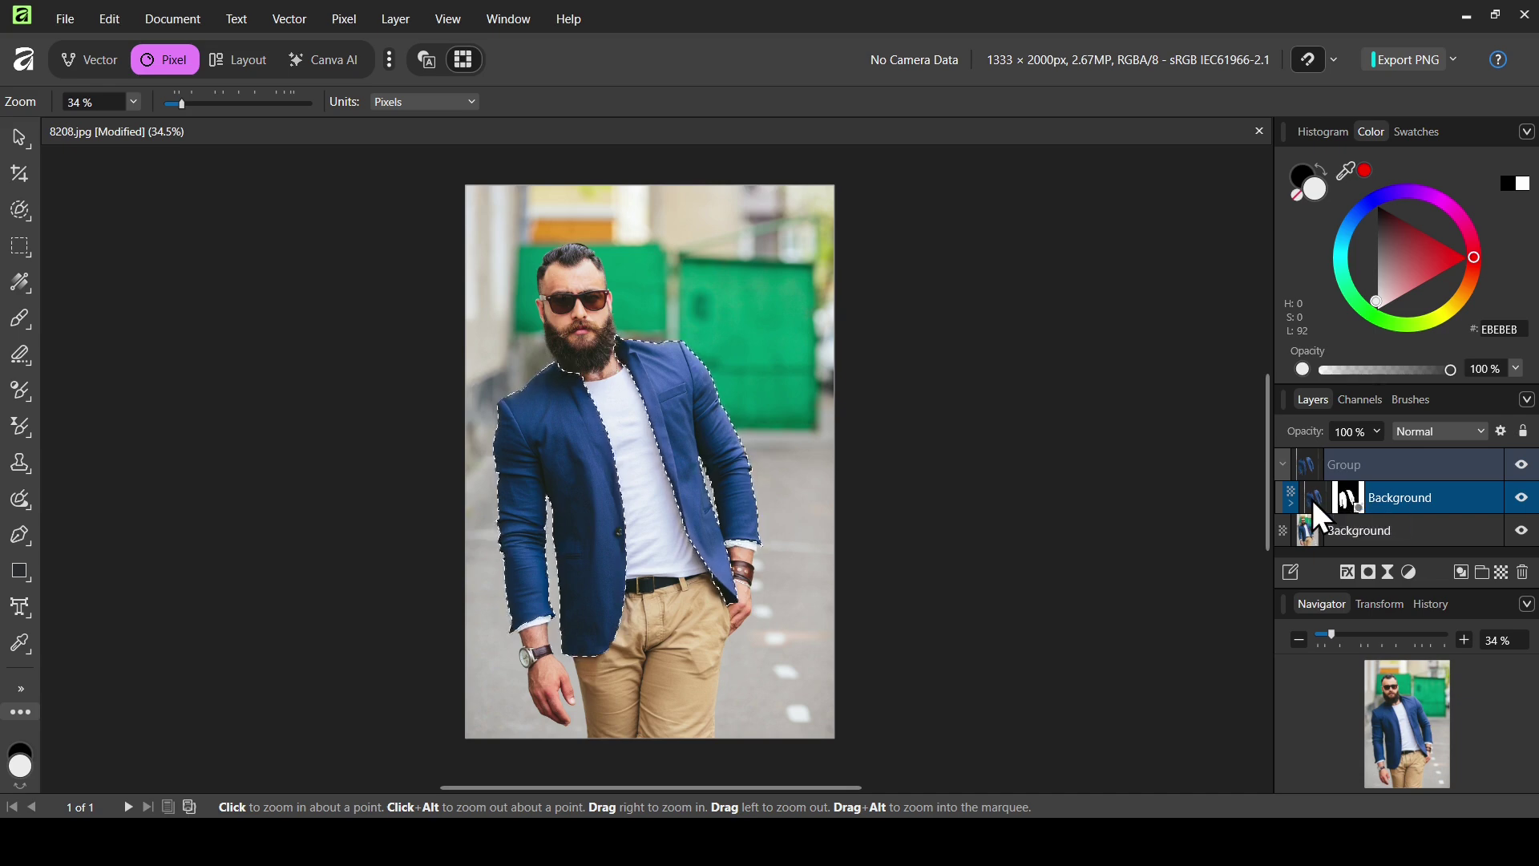
Step: Add a Recolor adjustment to the jacket layer and deselect the selection
left_click(1409, 572)
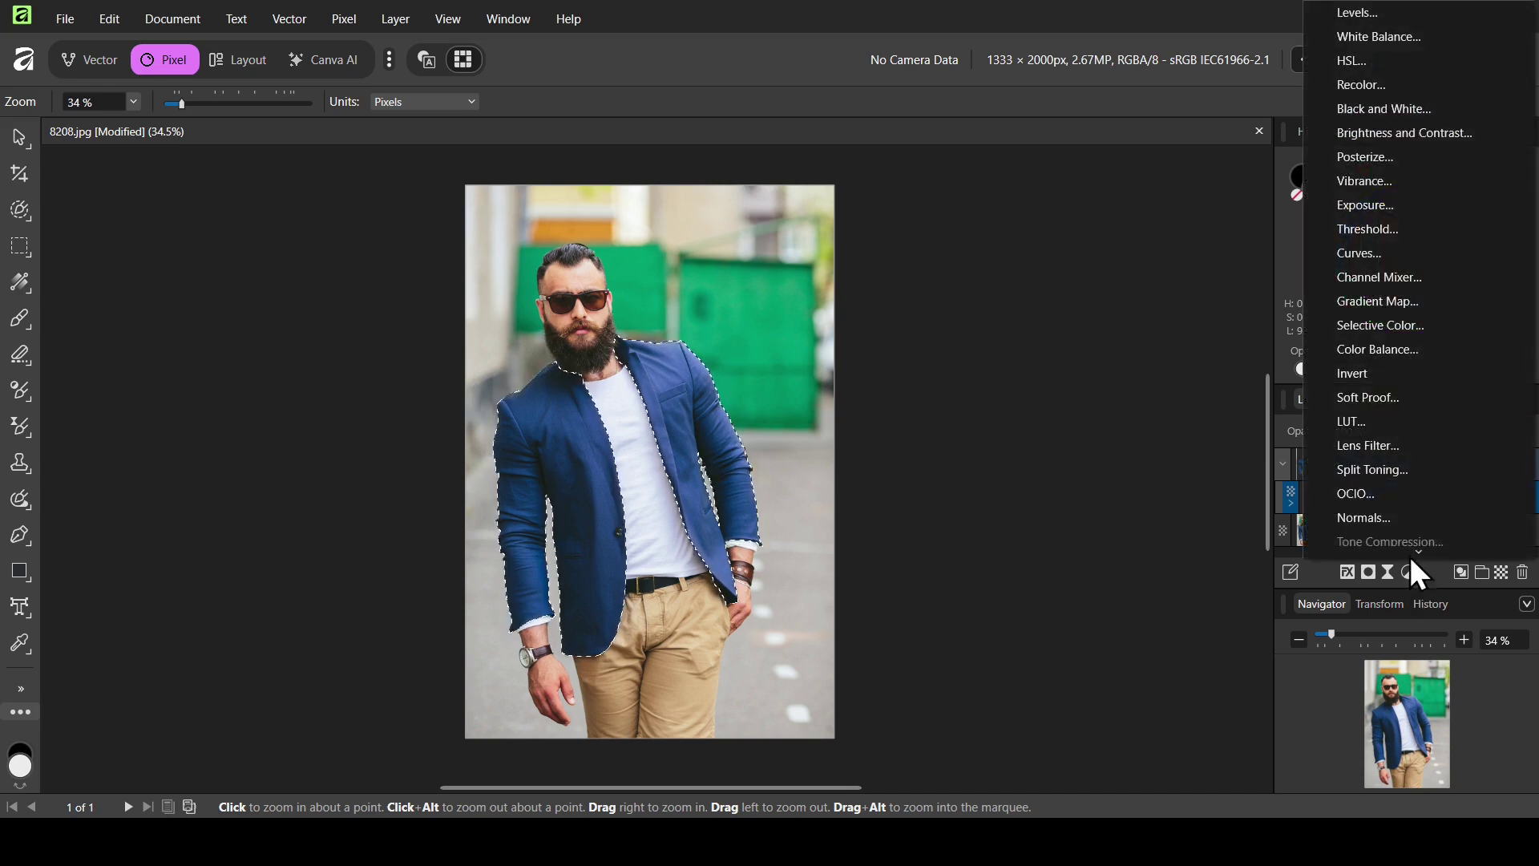
left_click(1377, 87)
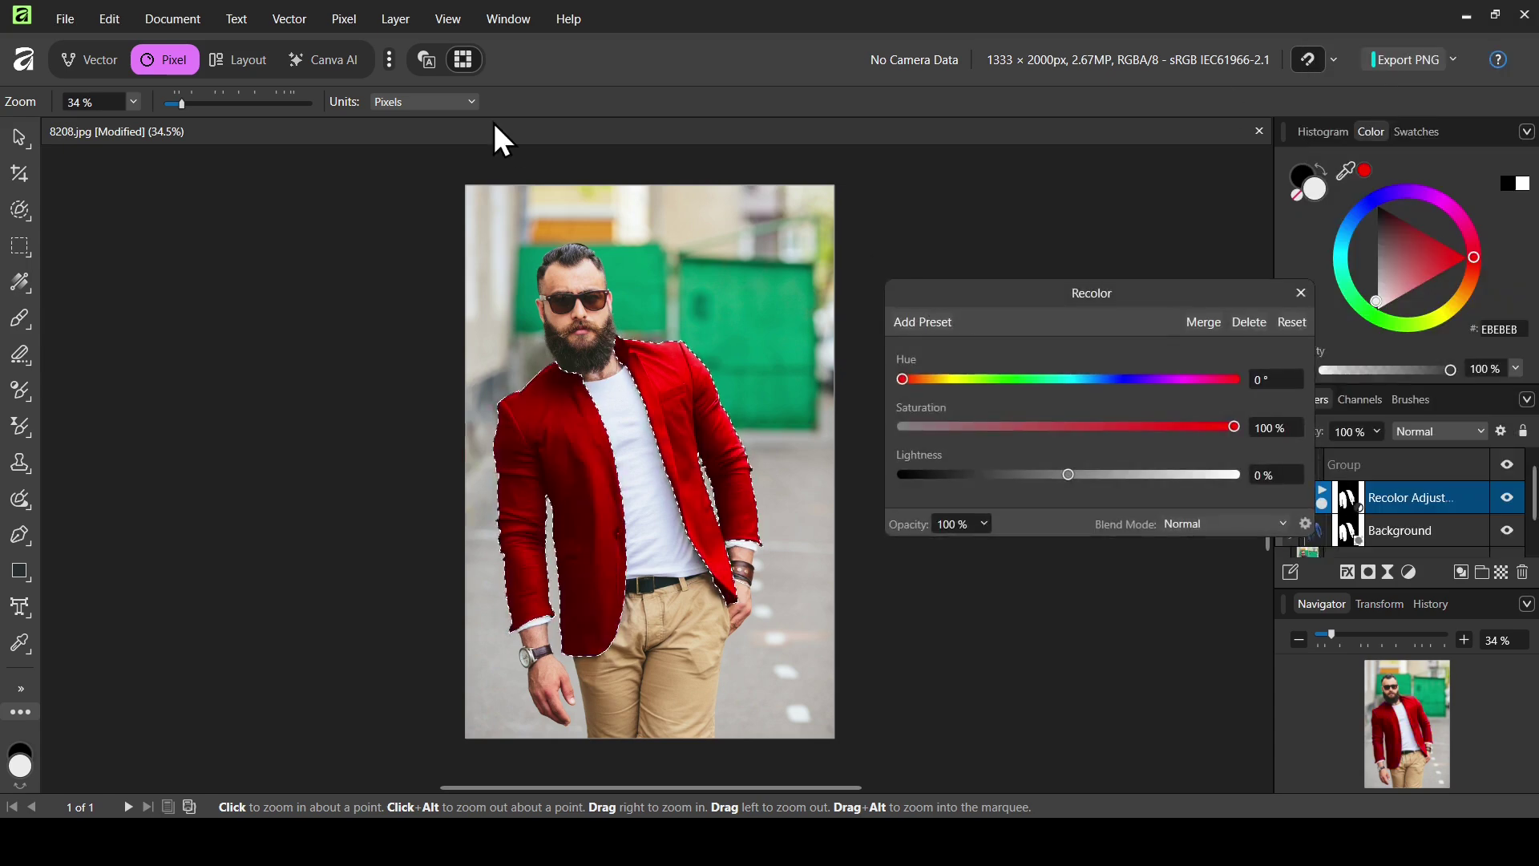
left_click(354, 29)
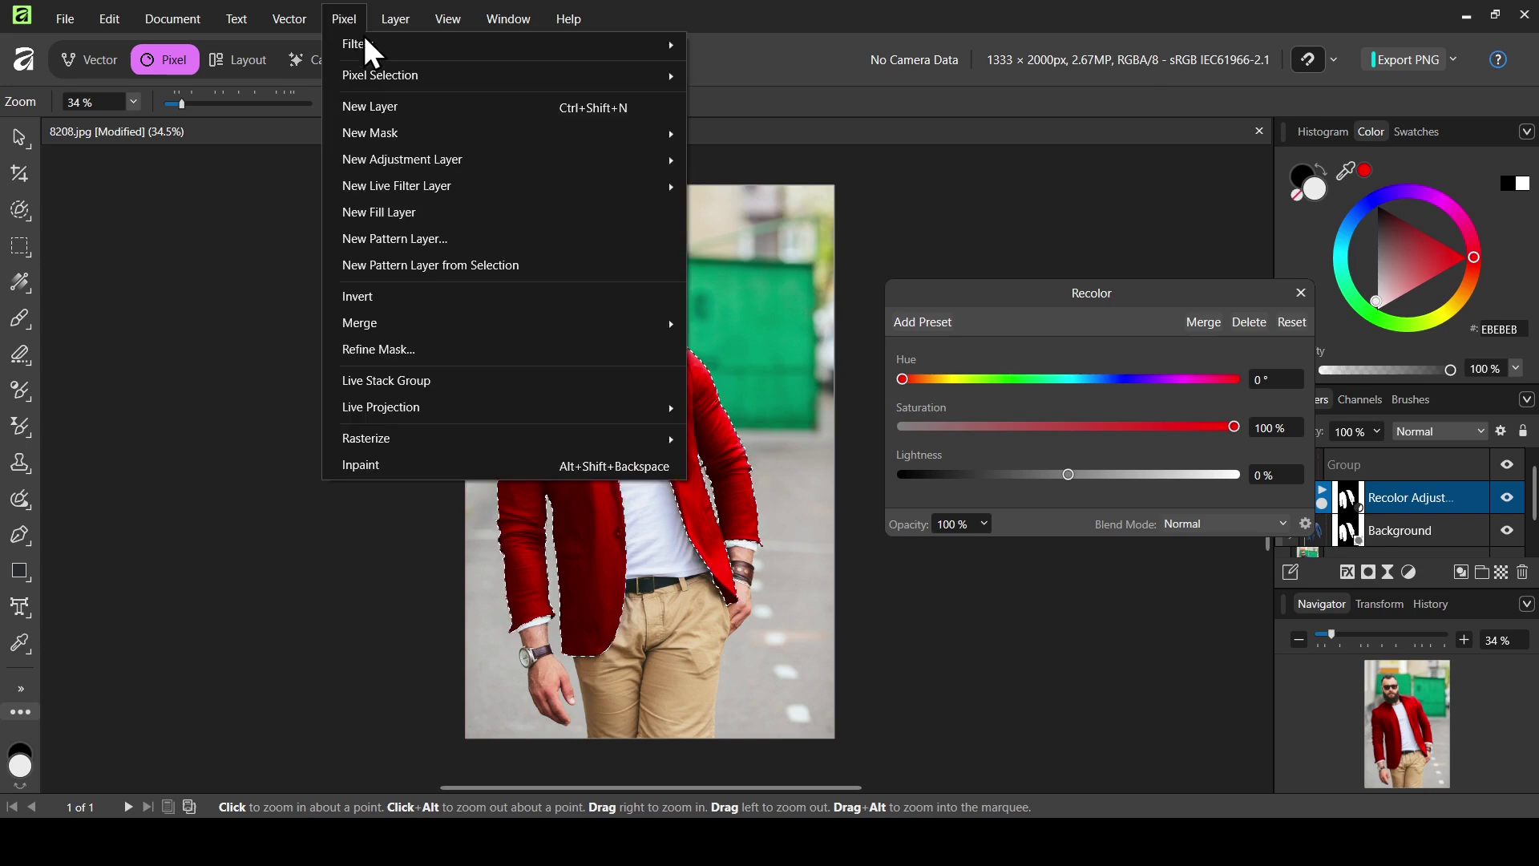
mouse_move(407, 75)
left_click(742, 102)
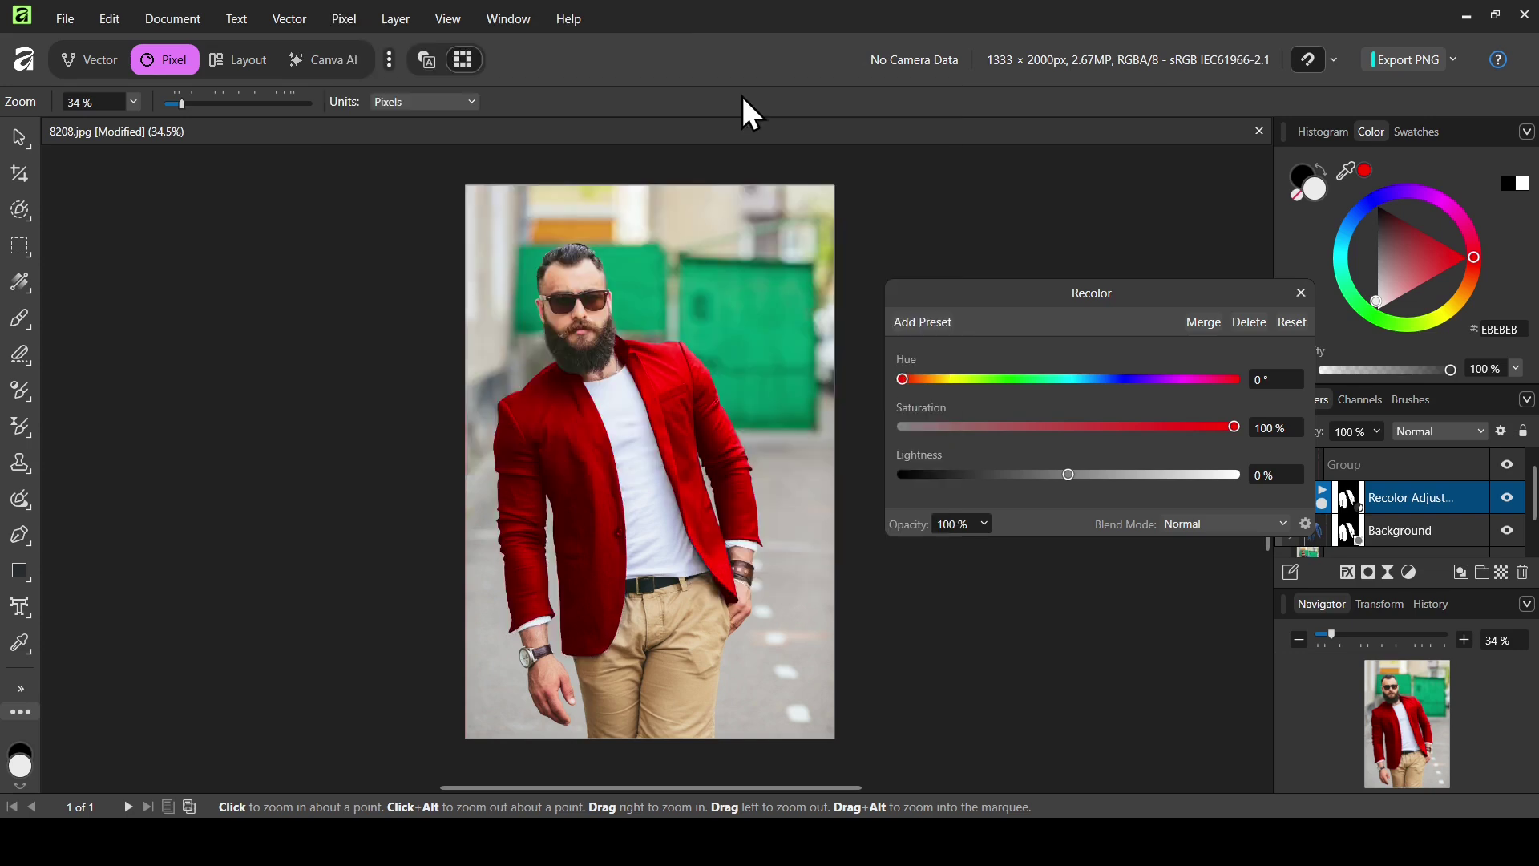
Step: Set Recolor to hue 33°, saturation 46% and lightness -11% for a brown jacket
left_click_drag(911, 376, 953, 379)
left_click_drag(1214, 426, 1054, 483)
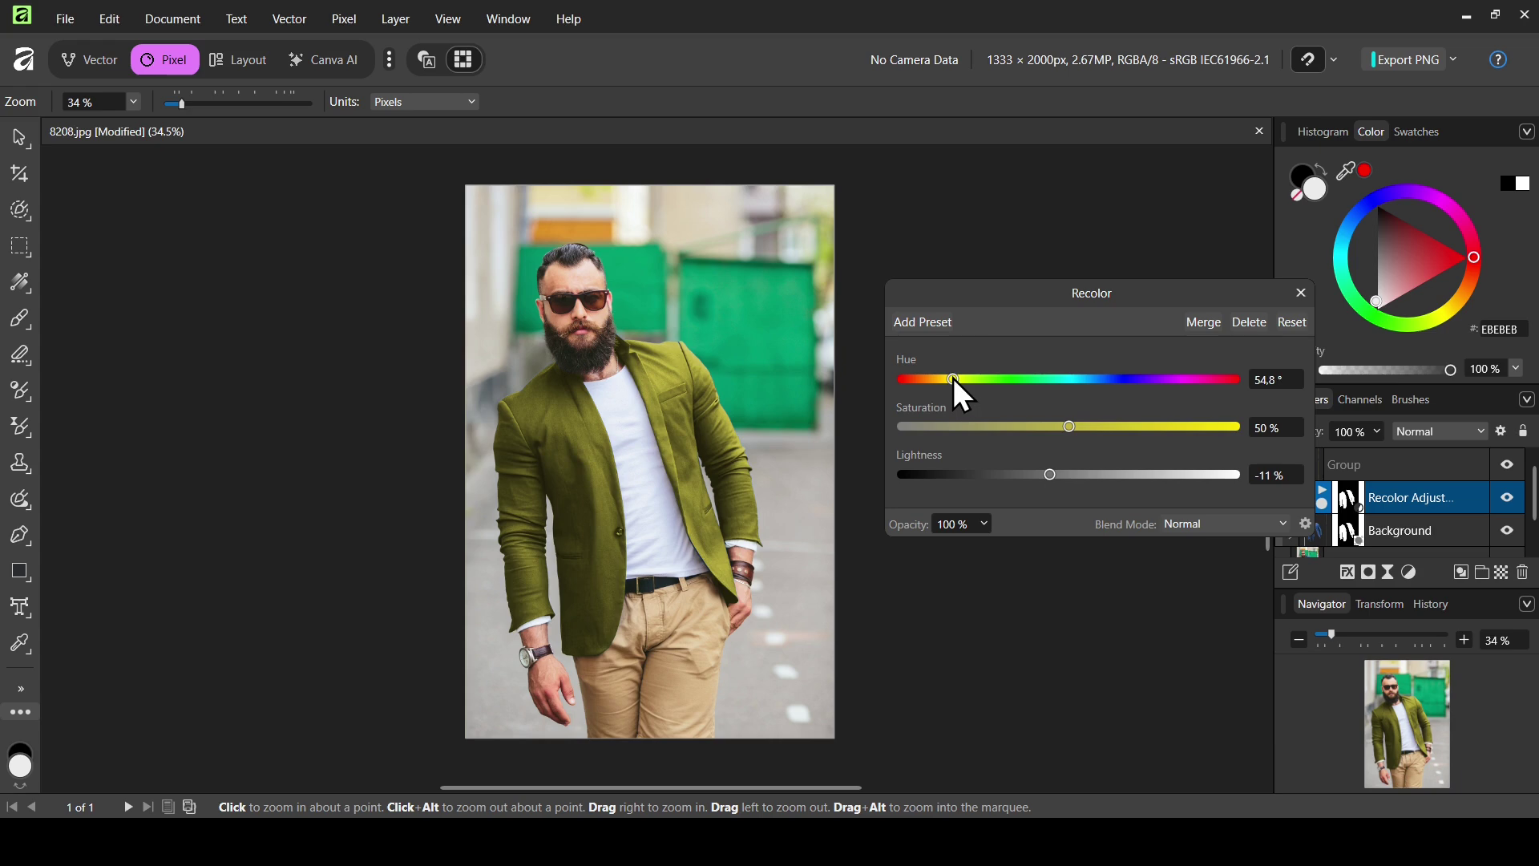
mouse_move(954, 379)
left_mouse_down()
mouse_move(931, 380)
mouse_move(1233, 399)
mouse_move(923, 376)
left_mouse_up()
mouse_move(1073, 426)
left_mouse_down()
mouse_move(1043, 430)
mouse_move(1108, 431)
mouse_move(1049, 437)
left_mouse_up()
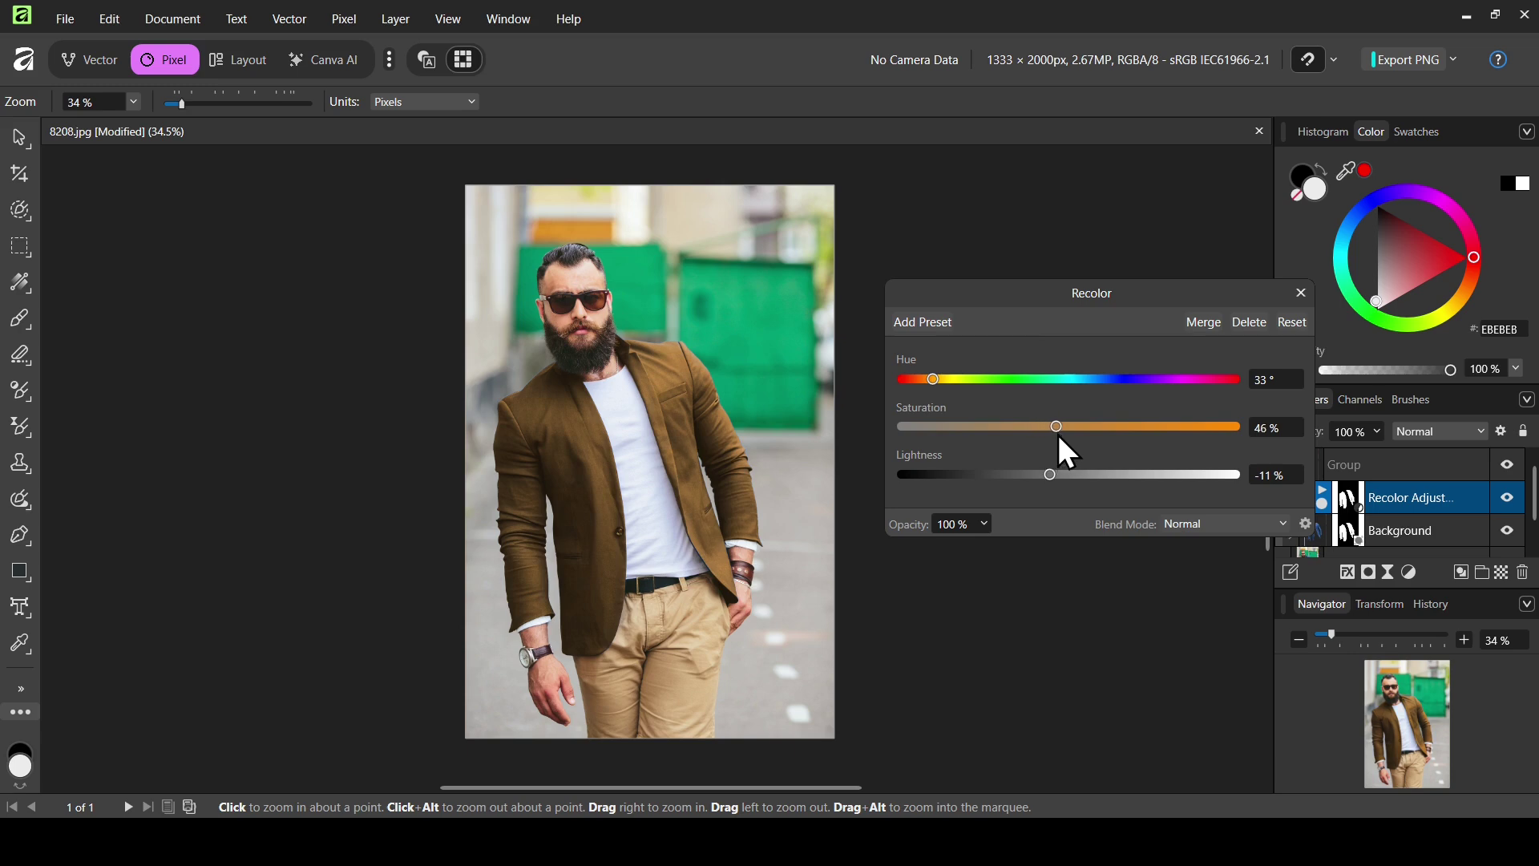
Step: Close the Recolor settings, compare the brown blazer against the blue original, and select the Group
left_click(1300, 294)
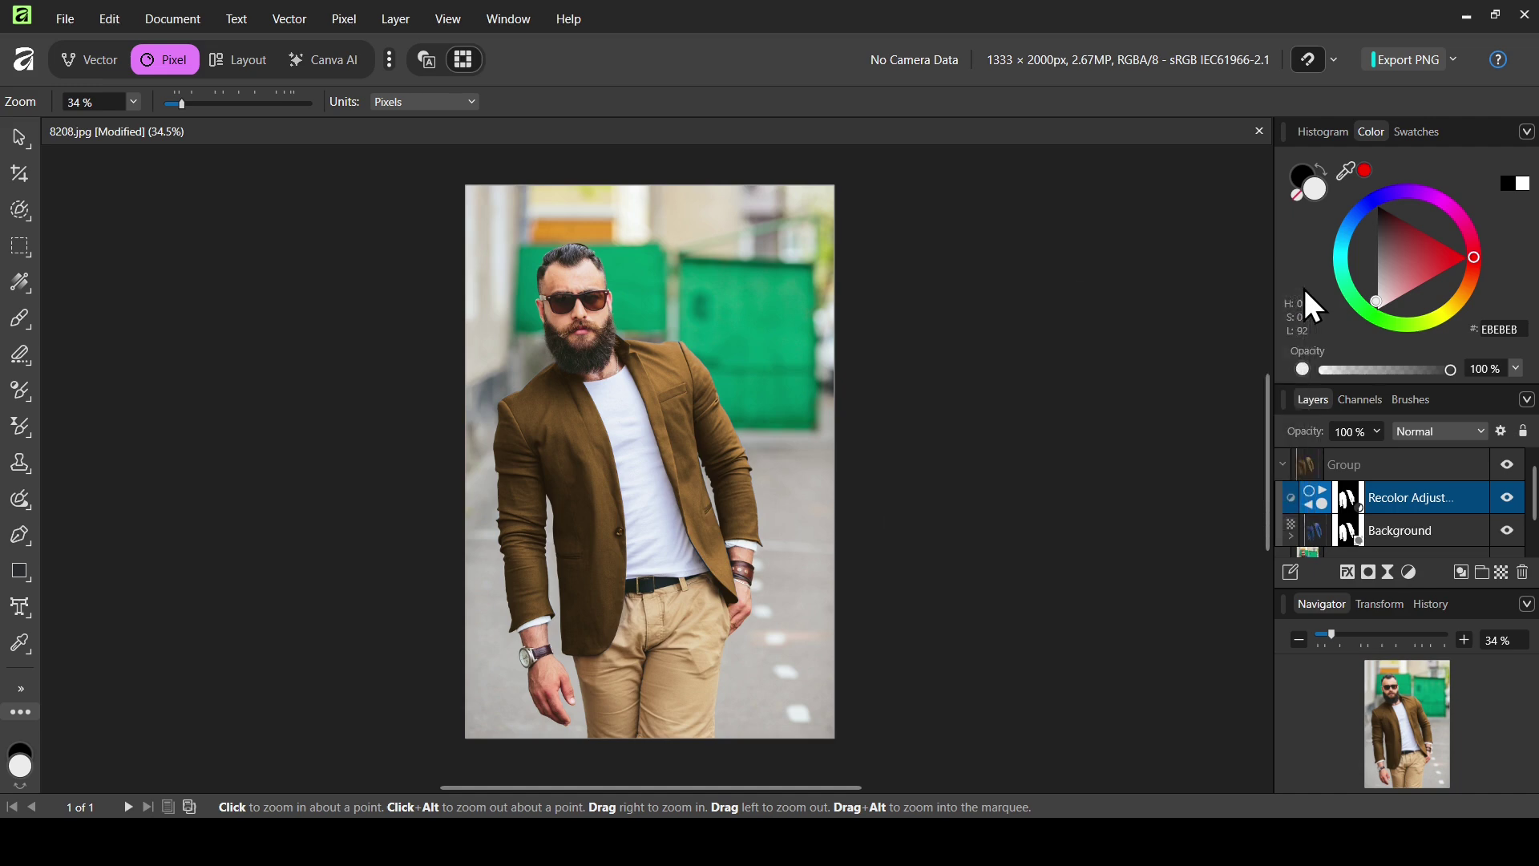
left_click(1510, 469)
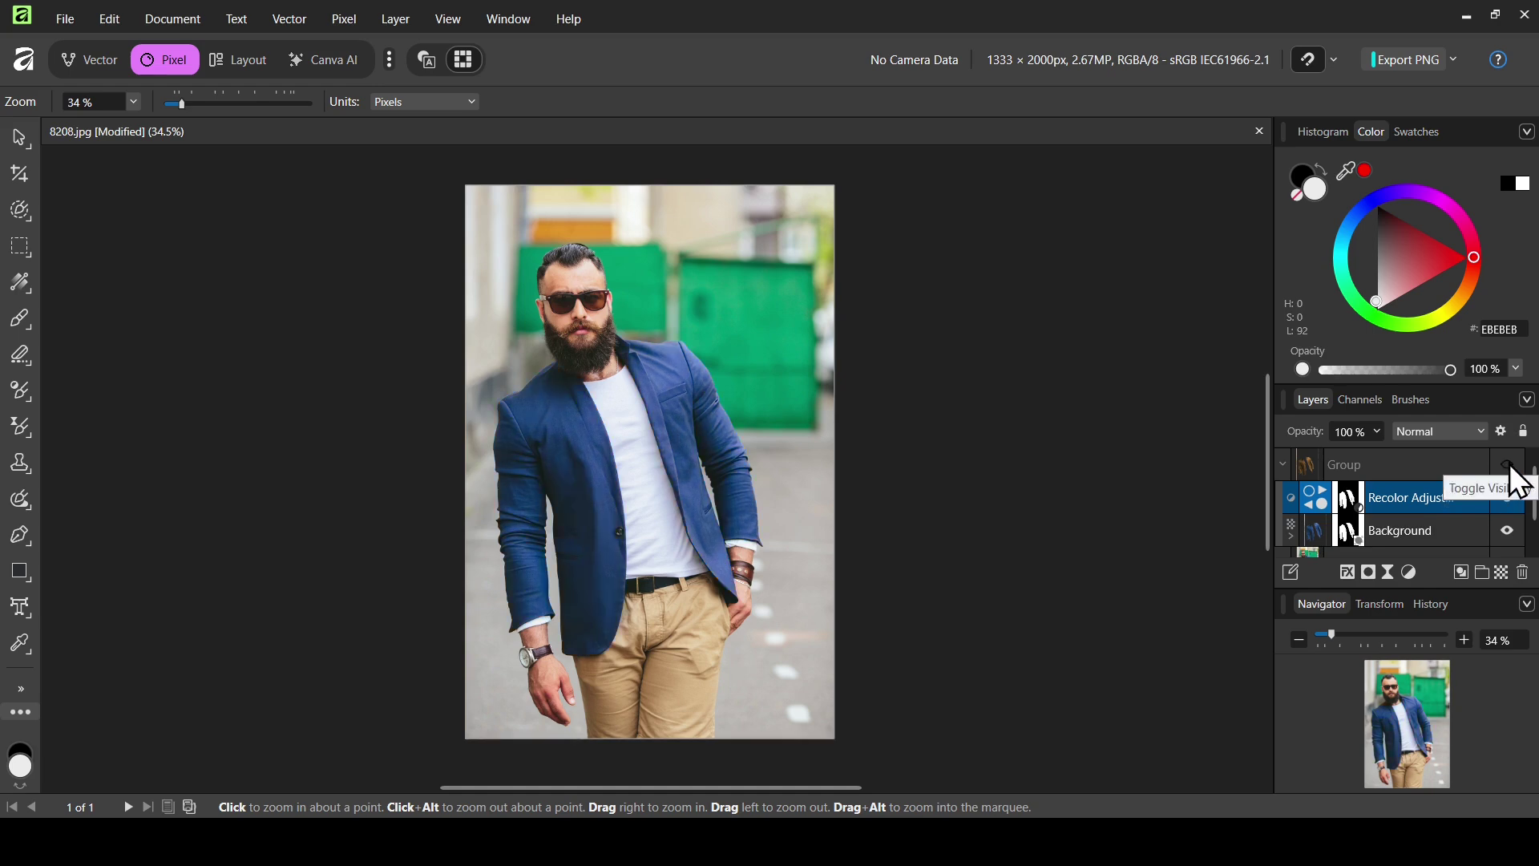
left_click(1512, 468)
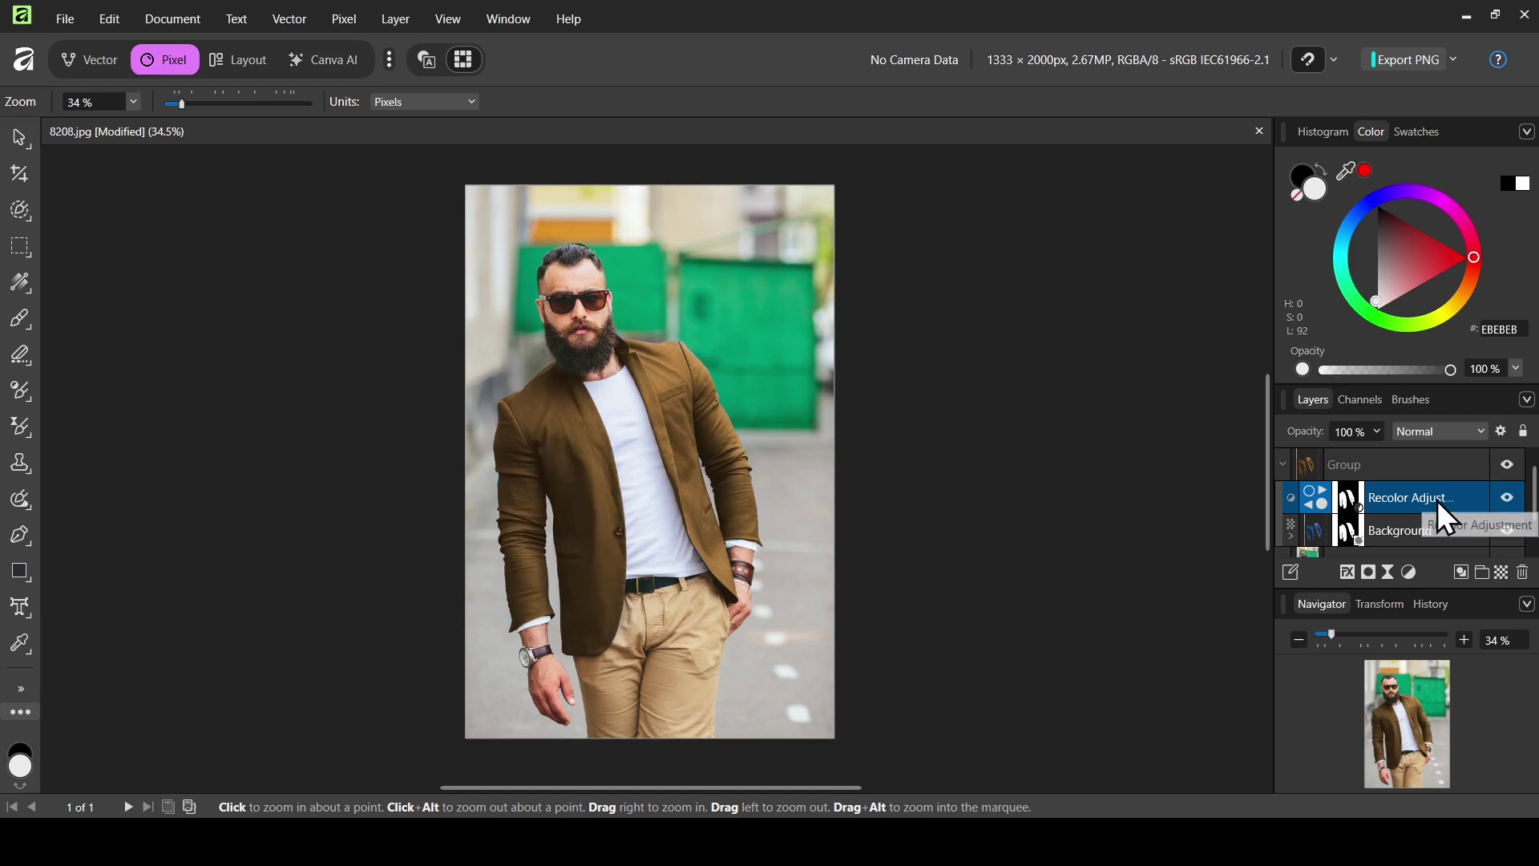
left_click(1304, 460)
Step: Merge the visible brown-jacket result from the Group into a new Pixel layer, then hide it
right_click(1303, 460)
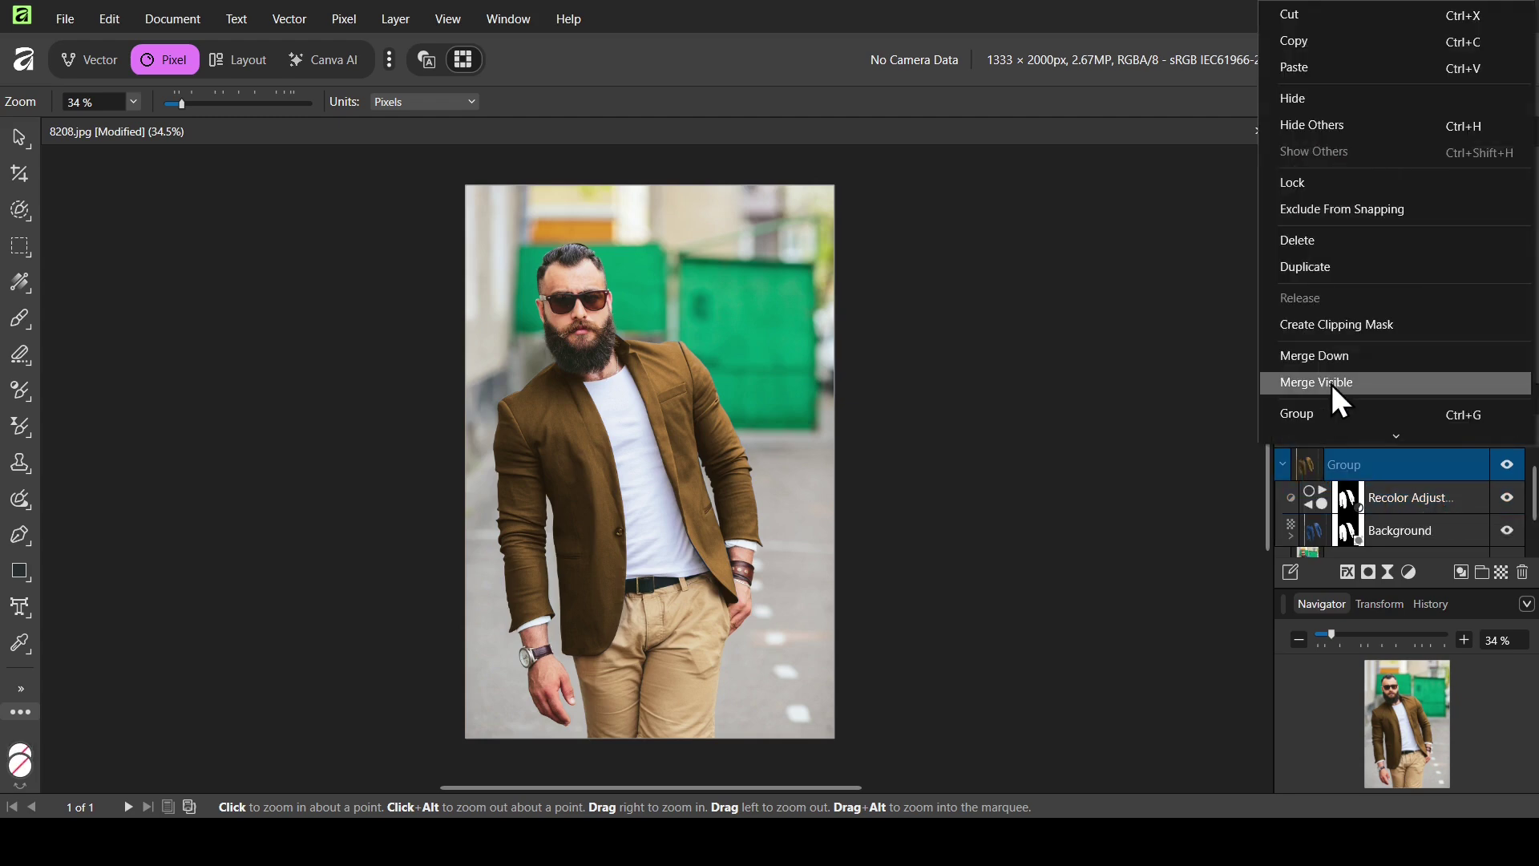
scroll(1339, 381, "down", 1)
left_click(1345, 367)
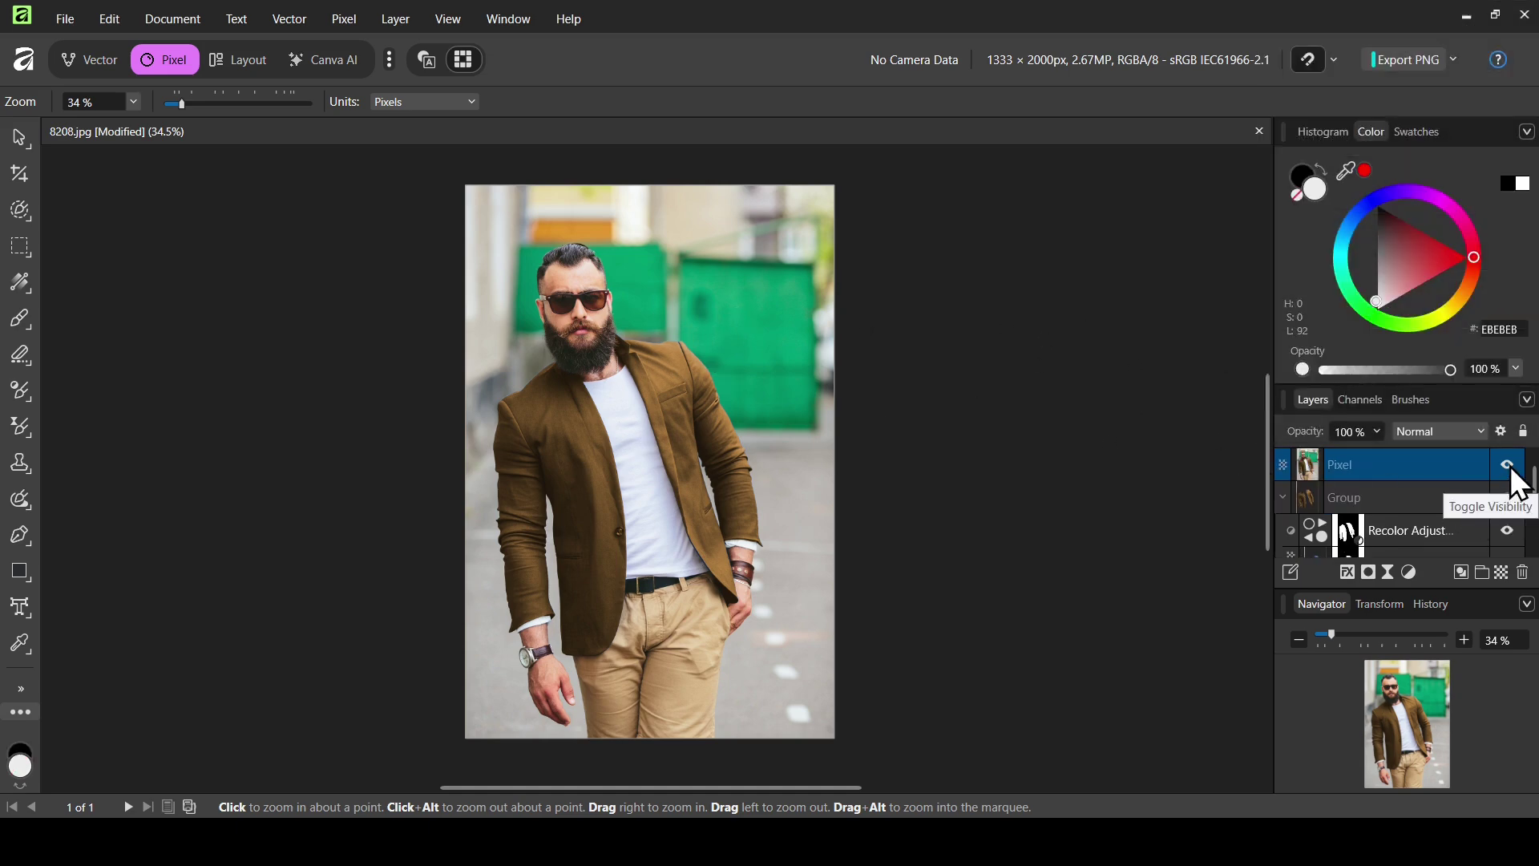
left_click(1507, 465)
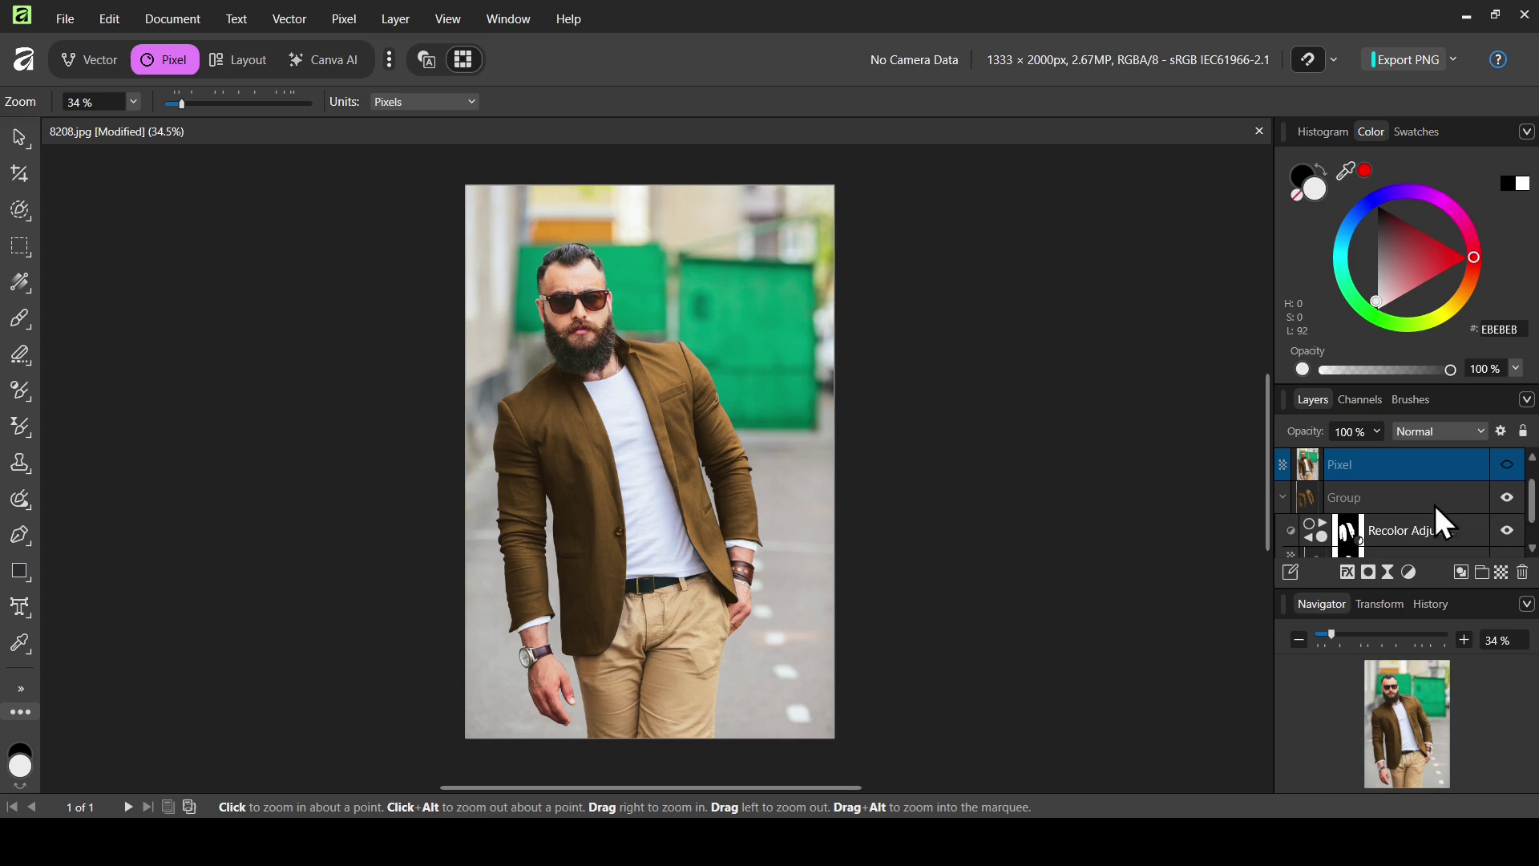
Step: Change the Recolor adjustment hue to 133.9° to turn the blazer green
left_click(1320, 527)
left_click_drag(934, 380, 1028, 384)
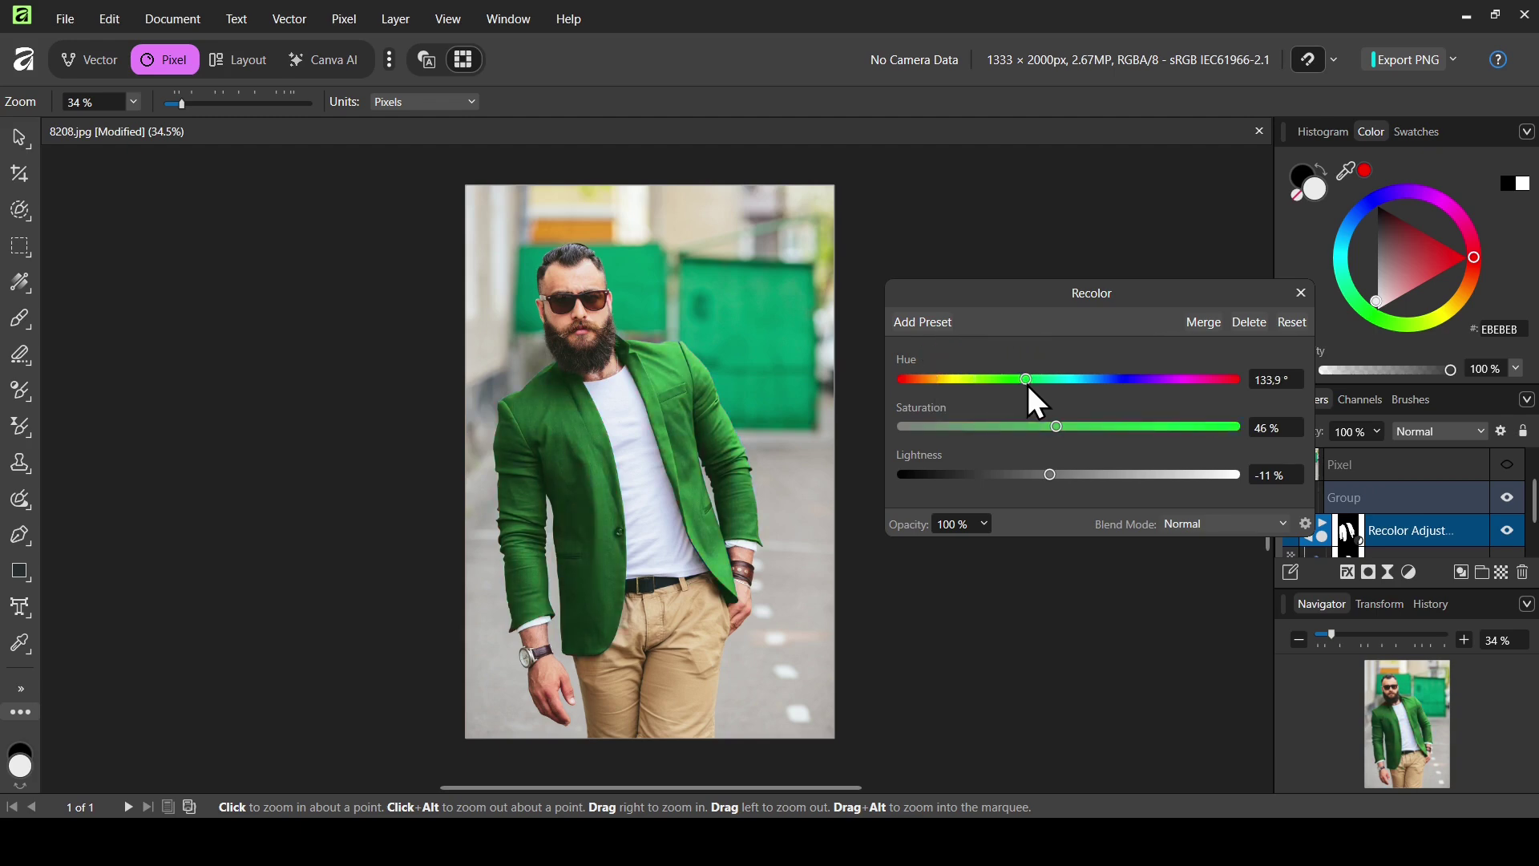
left_click(1299, 295)
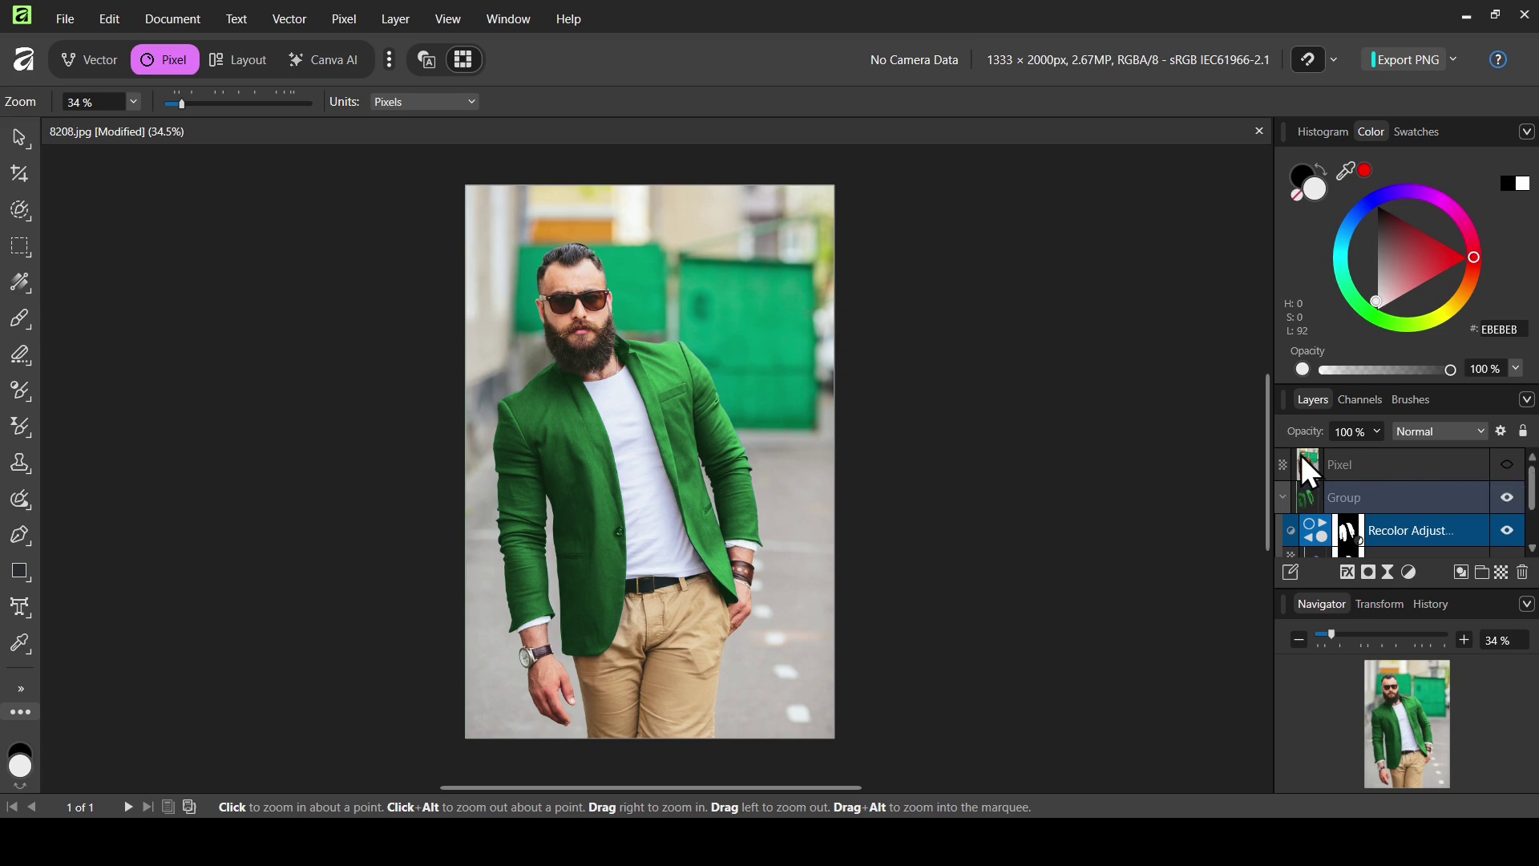
Step: Toggle the brown Pixel layer and the Group to compare the brown, blue and green jackets
left_click(1510, 470)
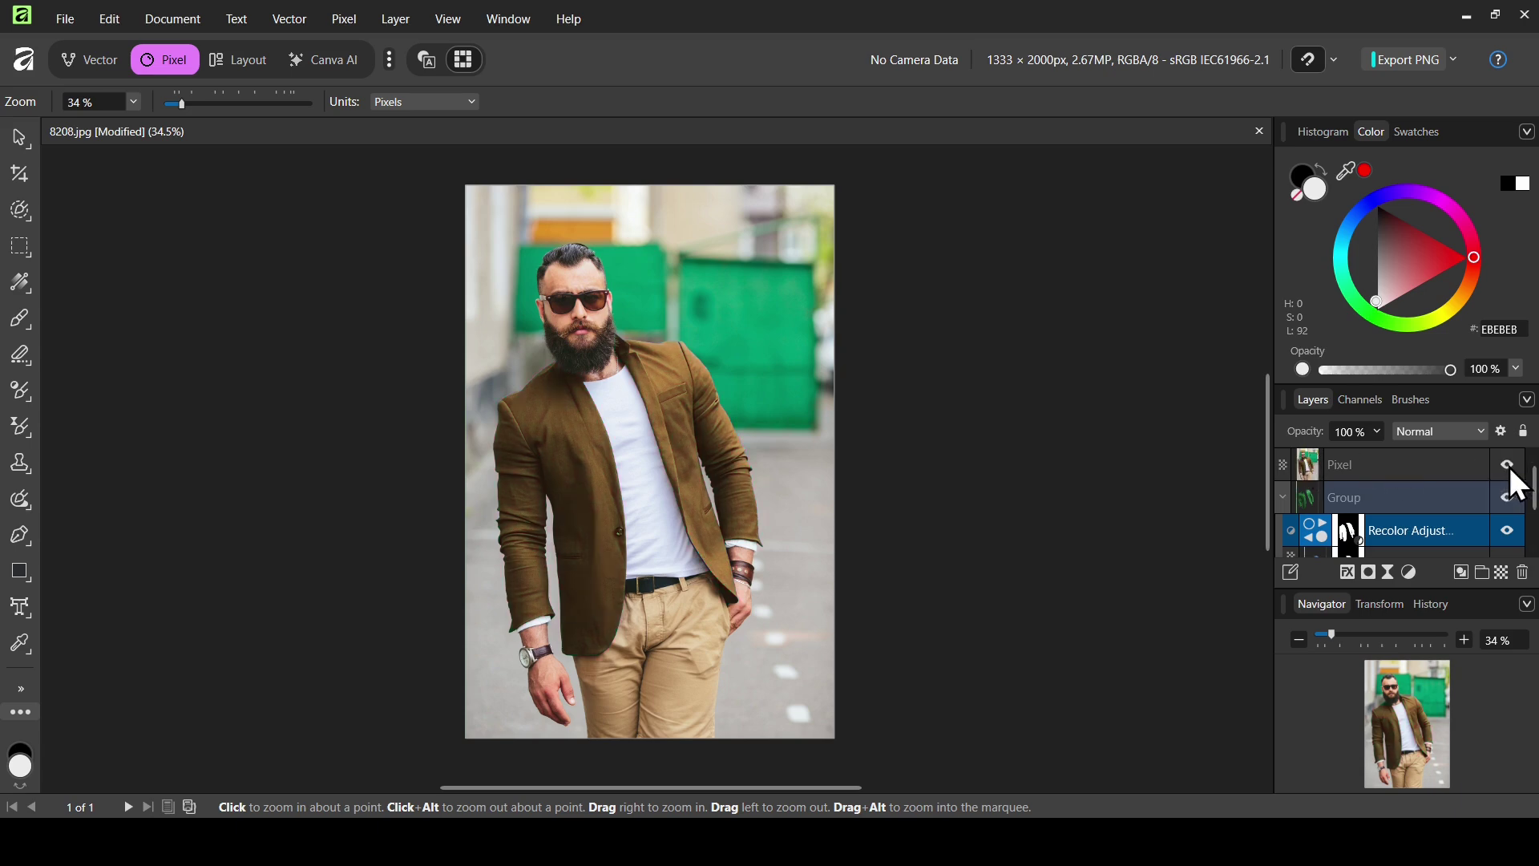
left_click(1507, 466)
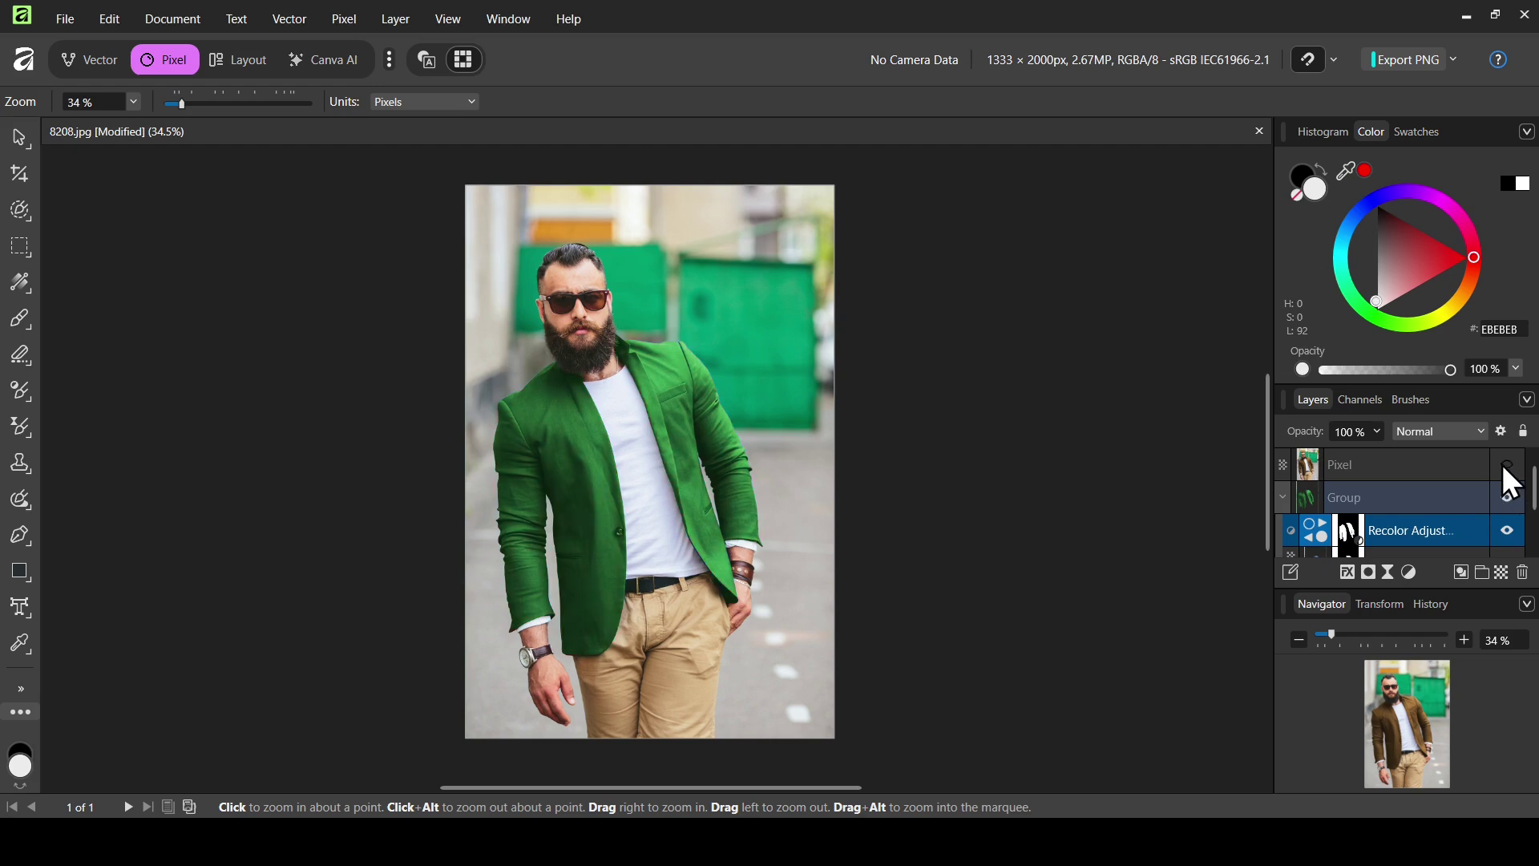
left_click(1514, 503)
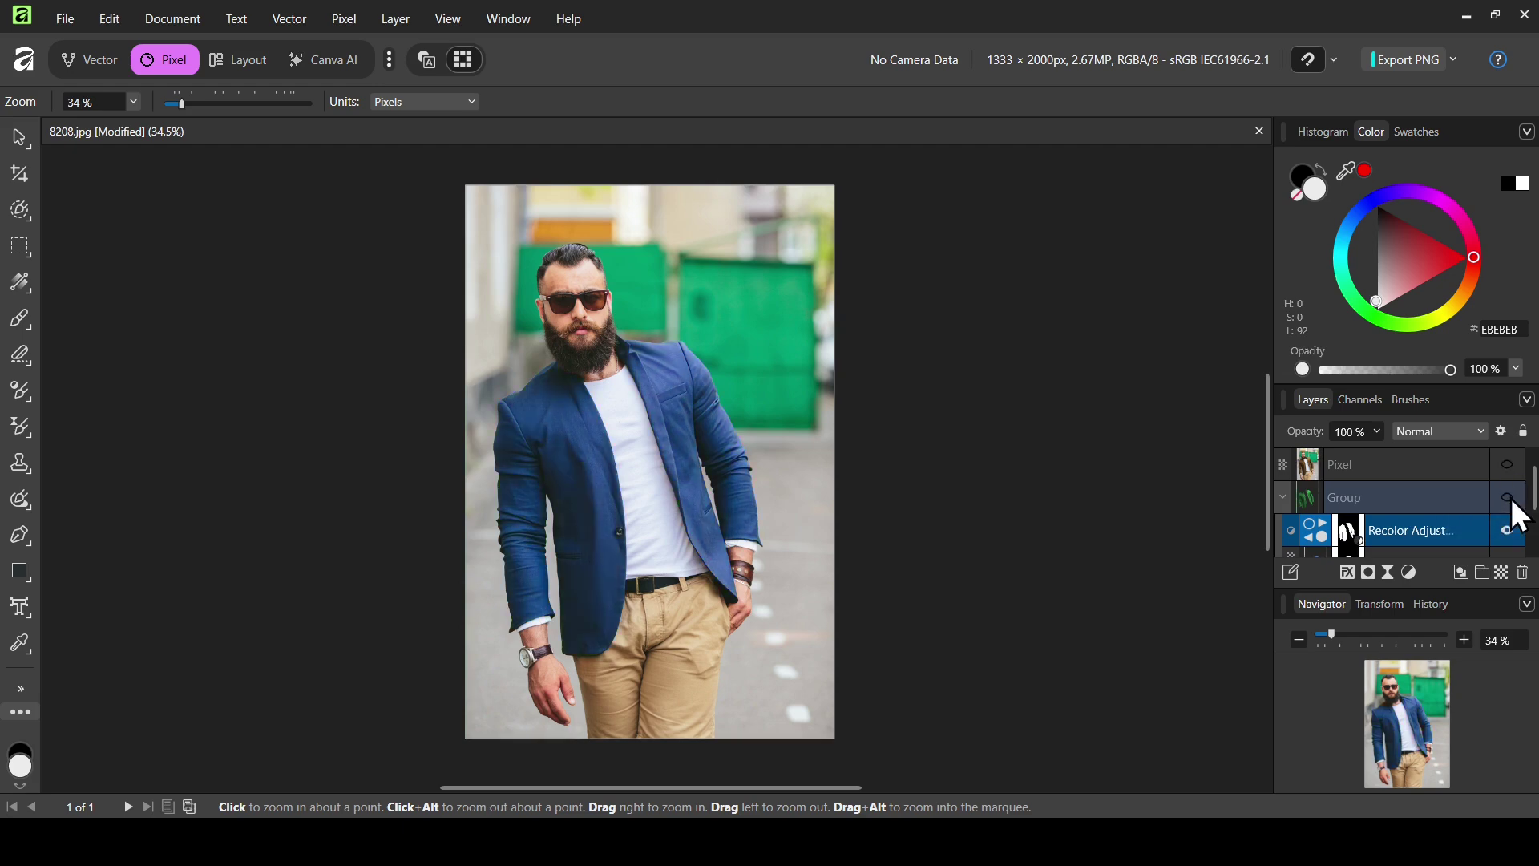
left_click(1513, 502)
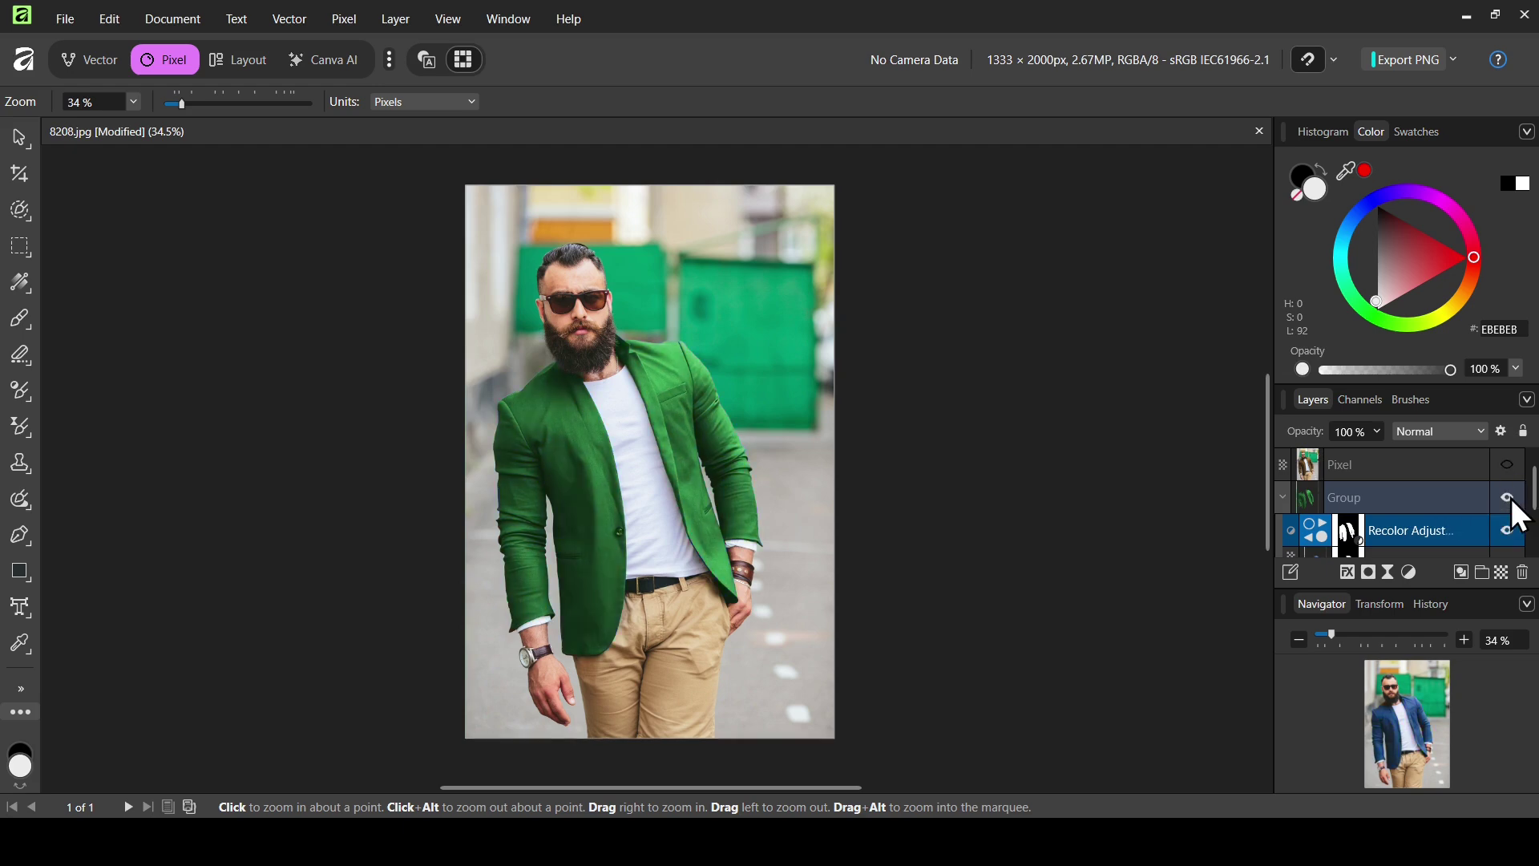